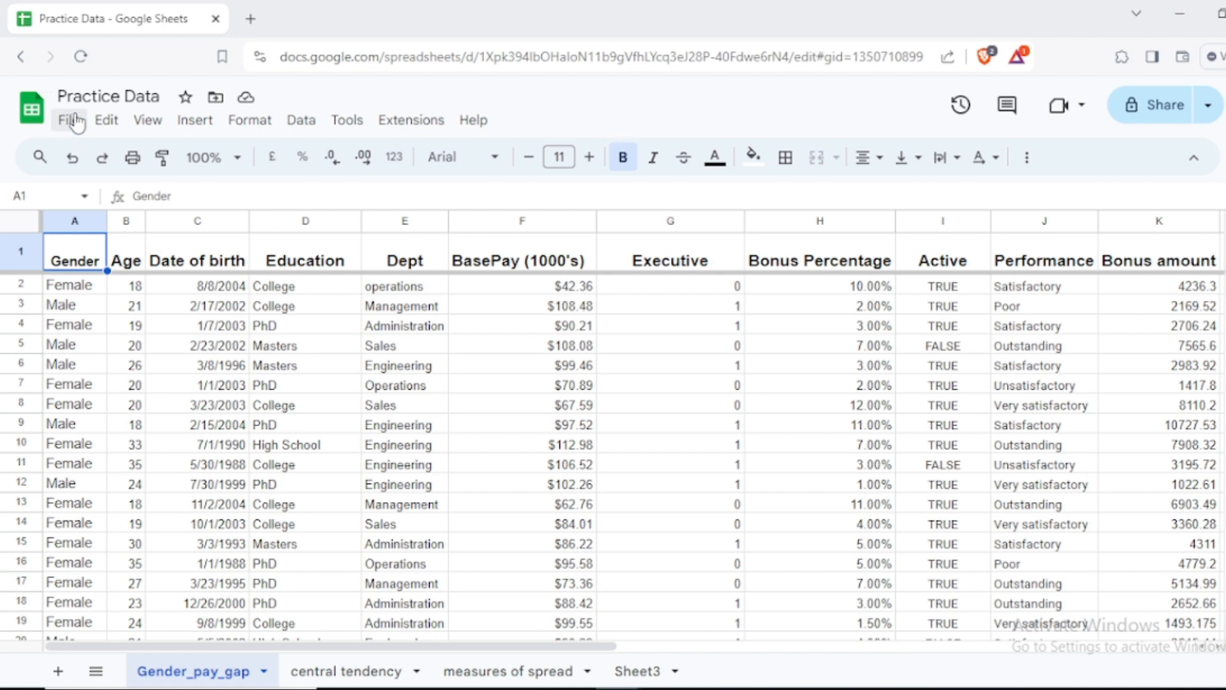
Step: Create a pivot table on a new sheet from Gender_pay_gap!A1:L20 and view its suggested summaries
left_click(199, 127)
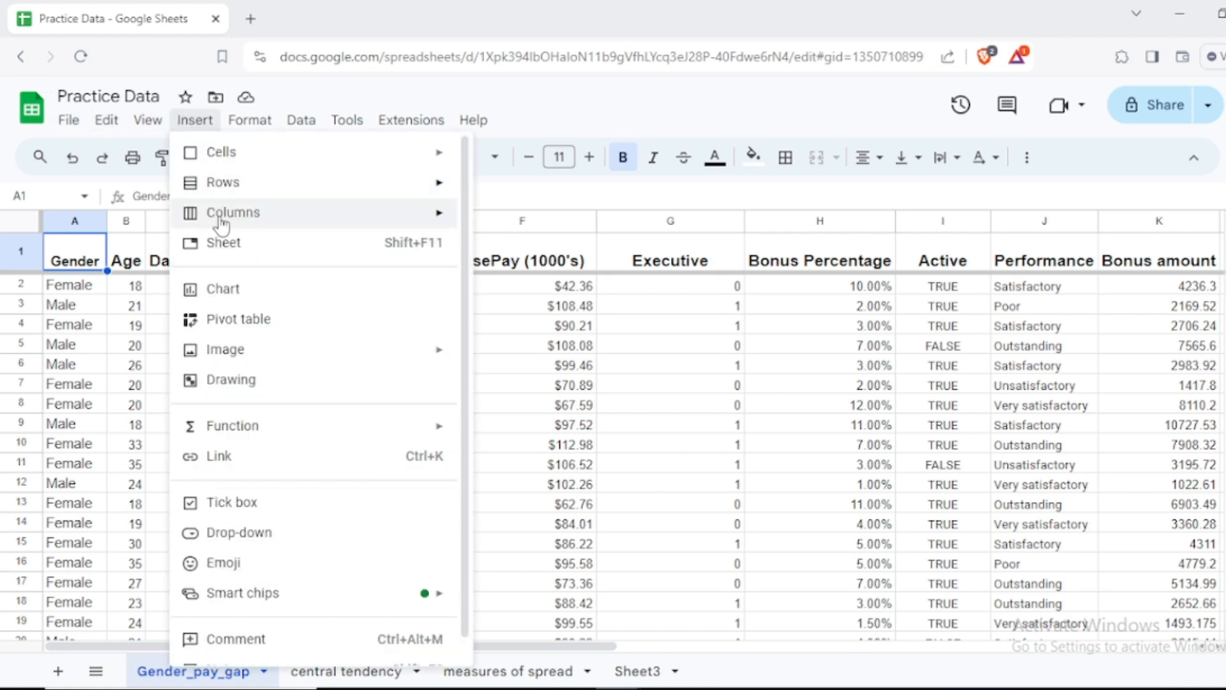
left_click(217, 322)
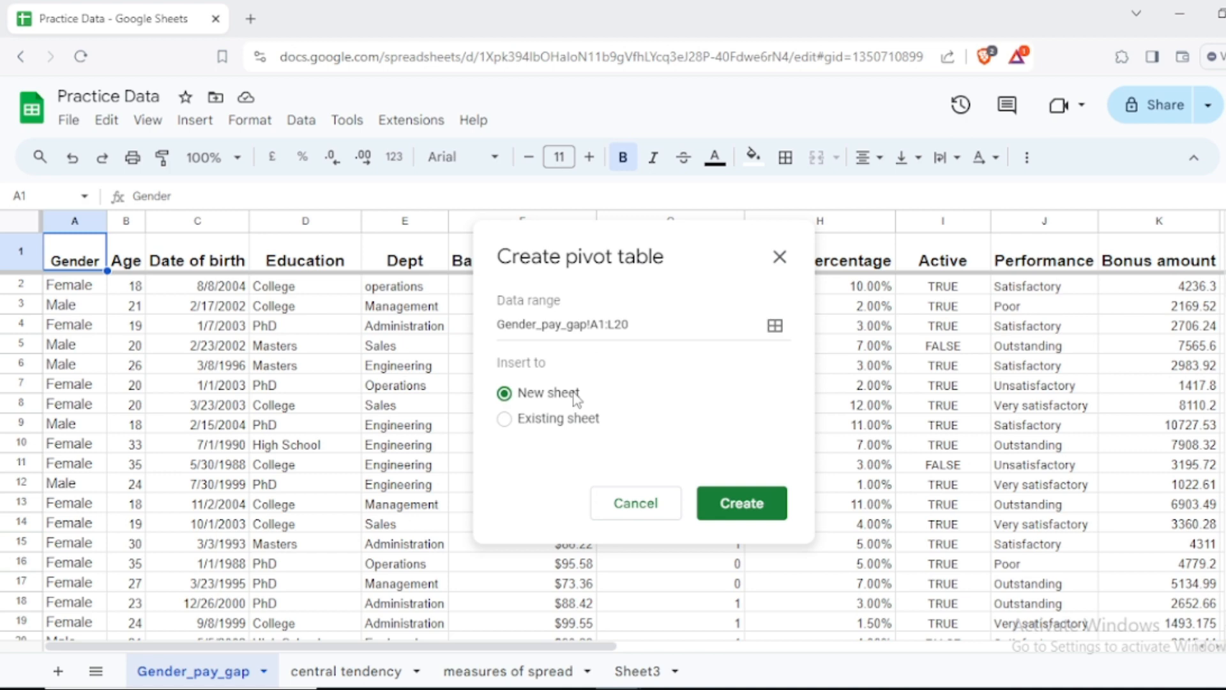
left_click(737, 507)
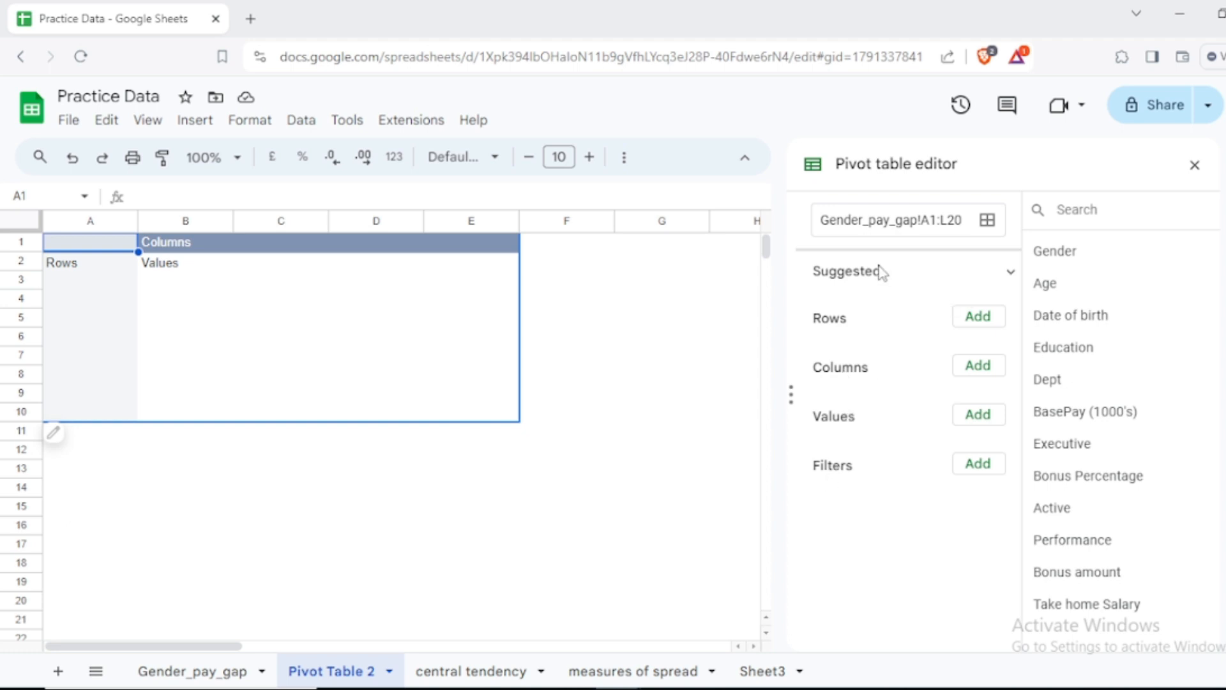
left_click(1010, 273)
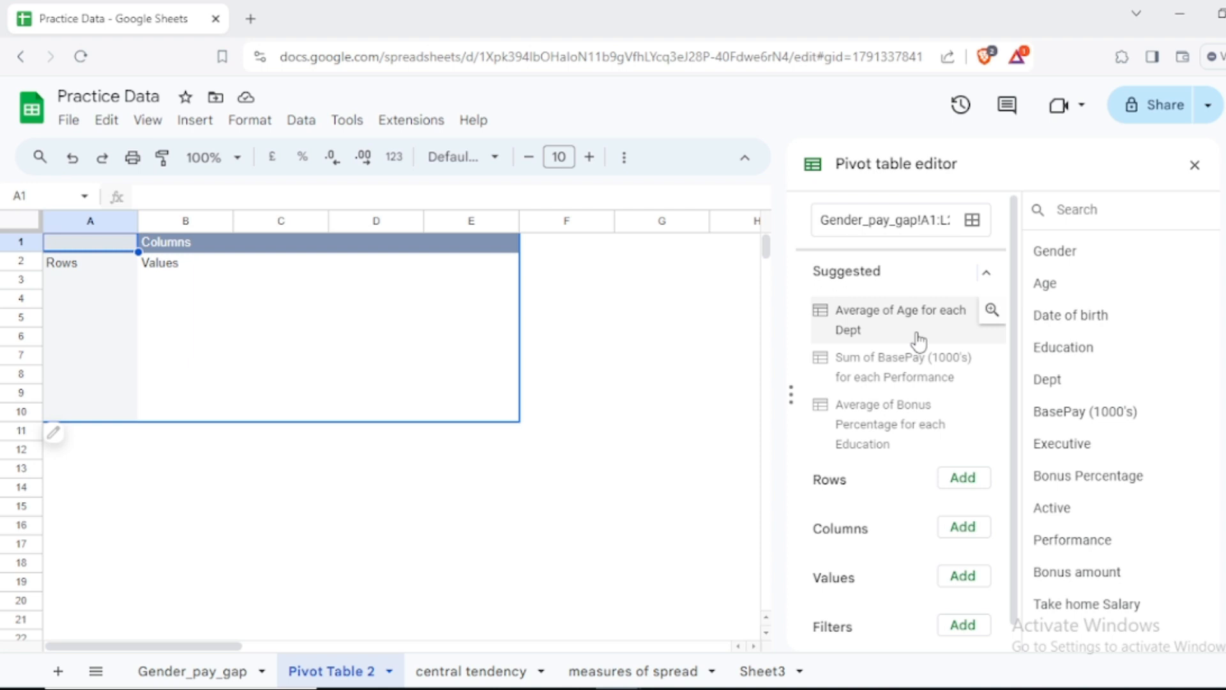
left_click(990, 273)
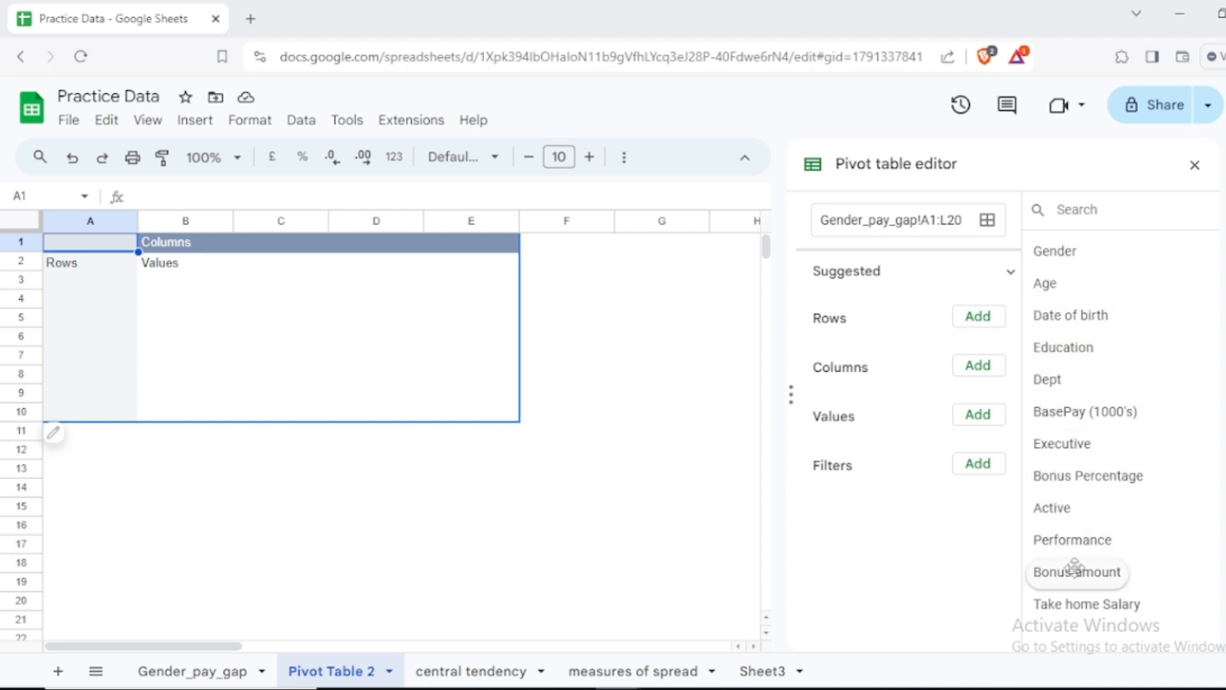
Step: Add Take home Salary to the pivot table's values, summarised by SUM, and view the available summary functions
left_click_drag(1088, 610, 986, 445)
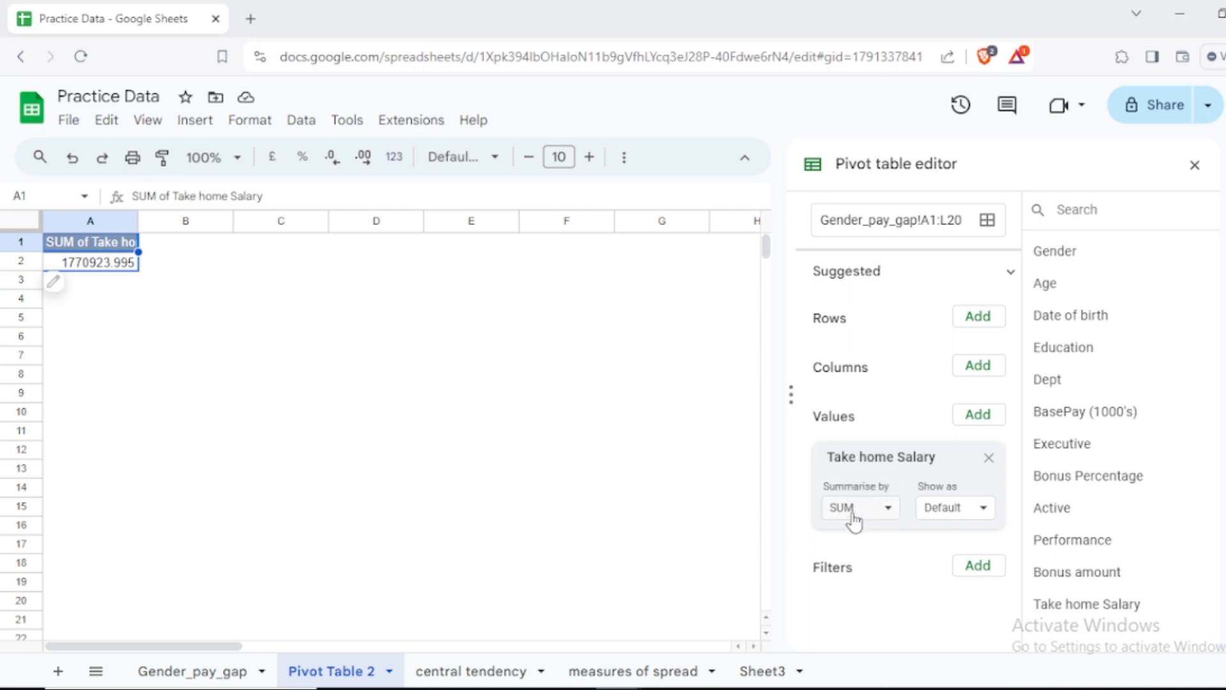
left_click(888, 513)
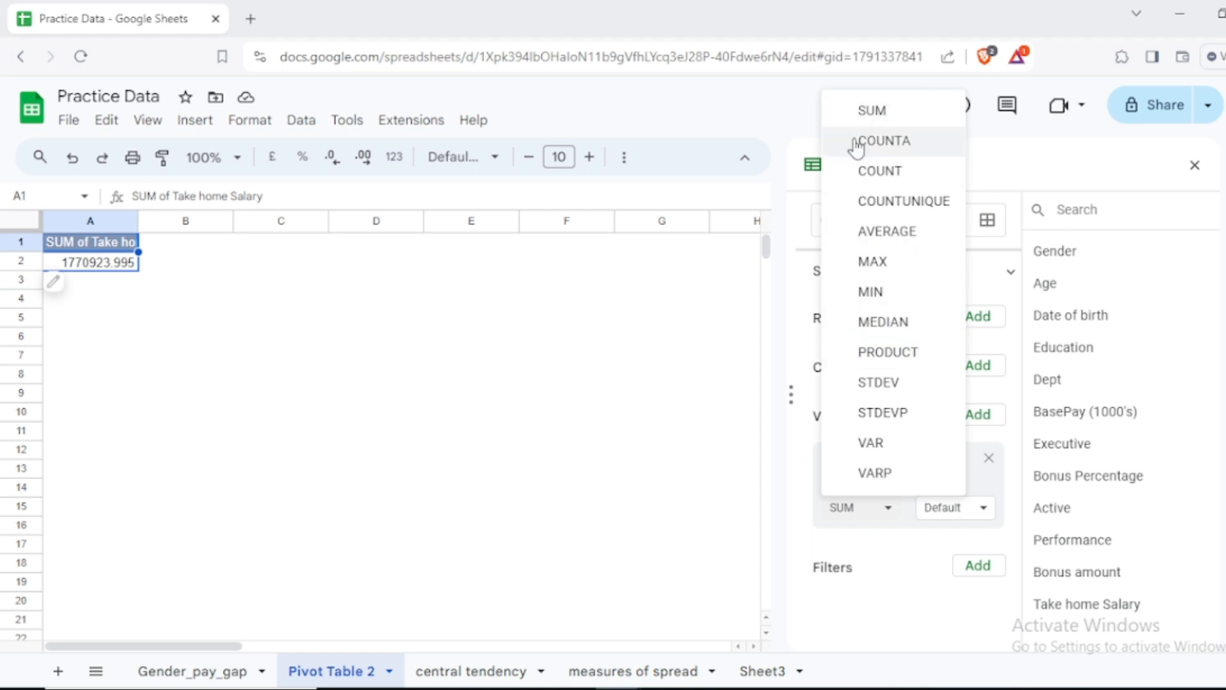
left_click(745, 435)
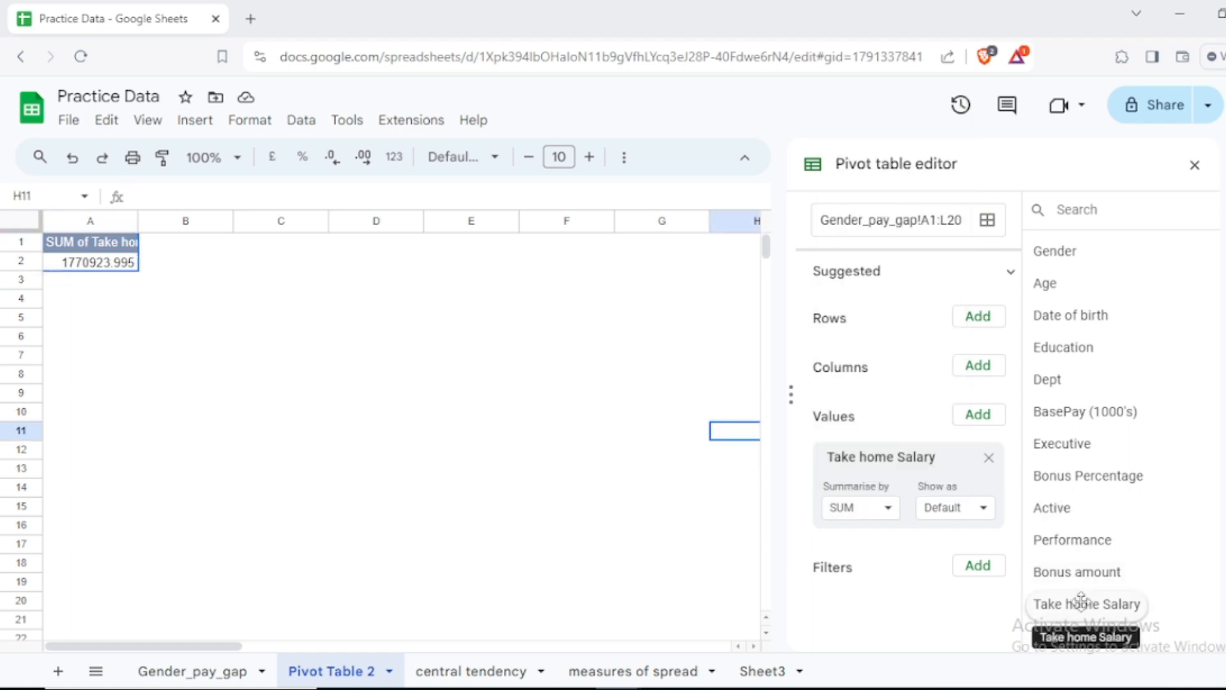
Step: Add a second Take home Salary value summarised by MAX, and fit columns A and B to their headings
left_click_drag(1080, 600, 901, 560)
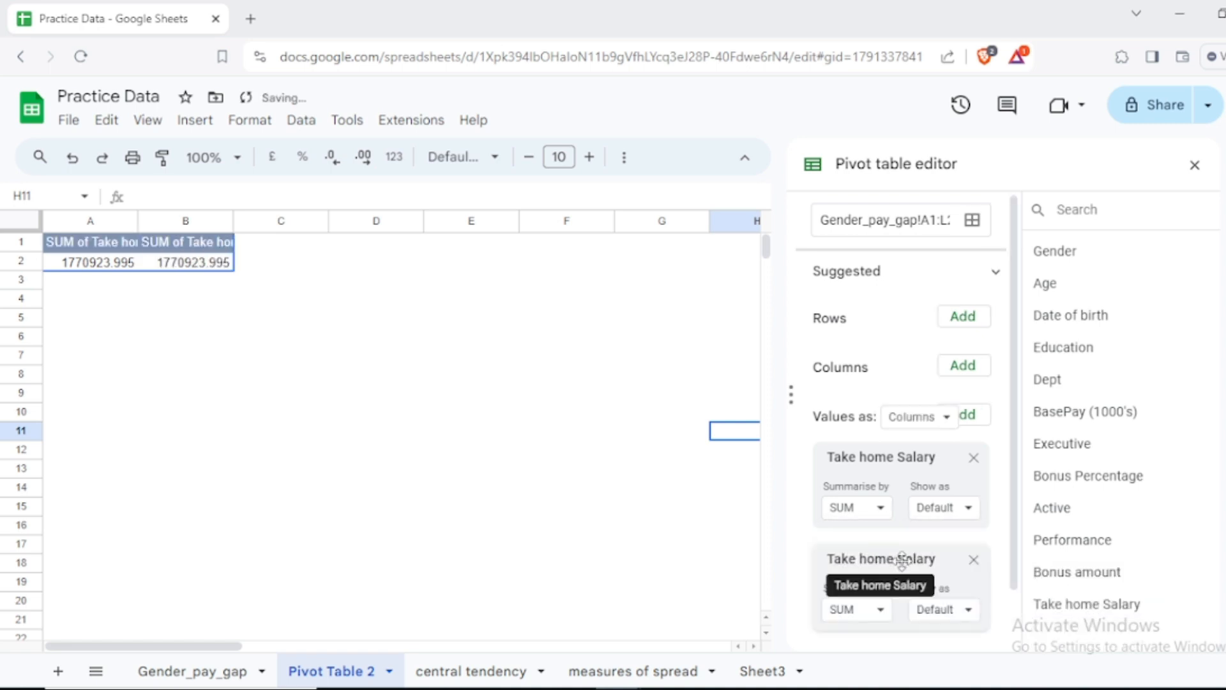
left_click(876, 609)
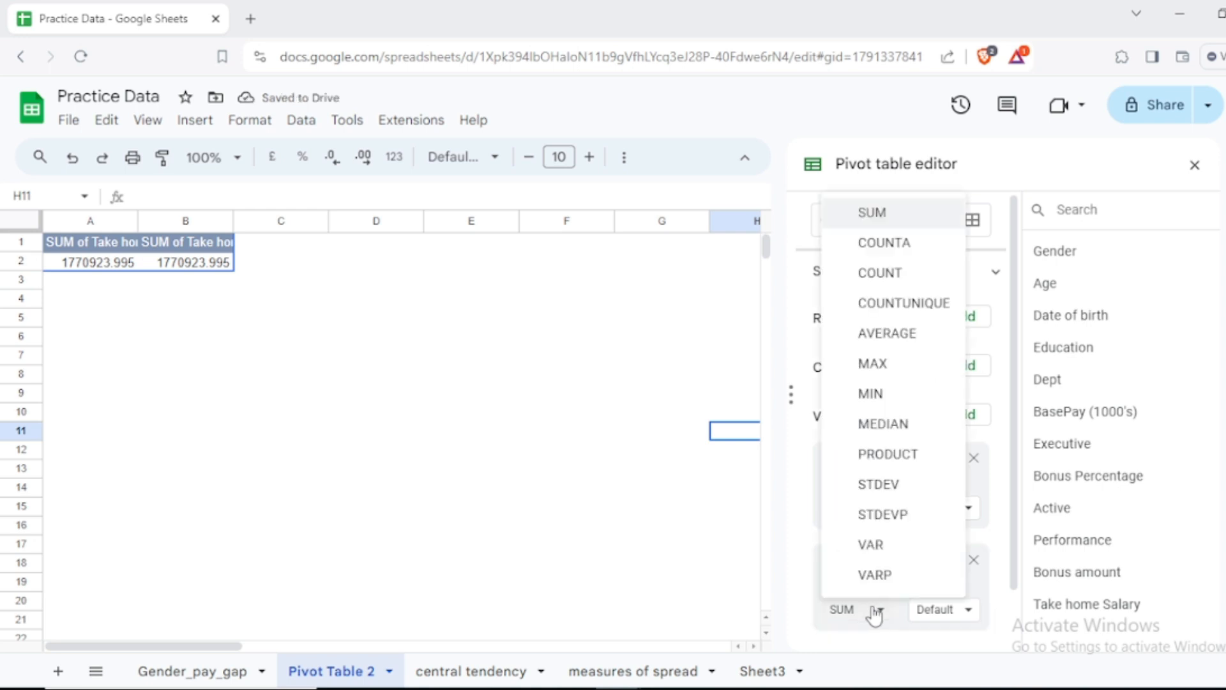
left_click(894, 366)
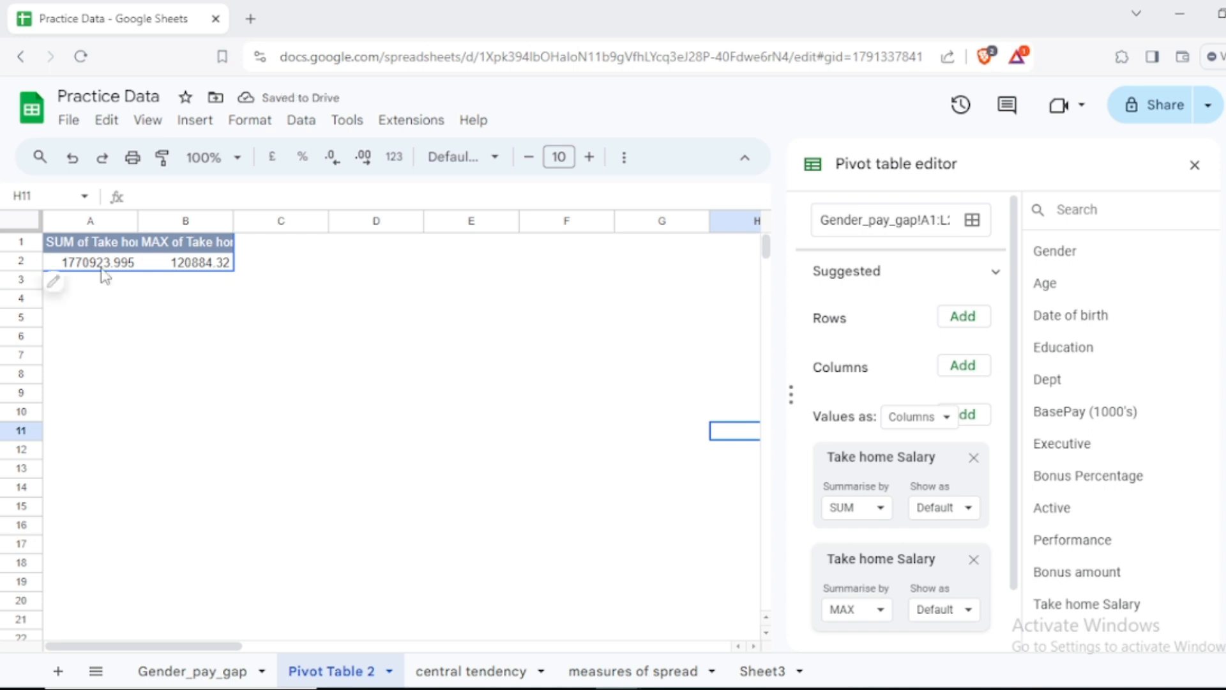
double_click(137, 220)
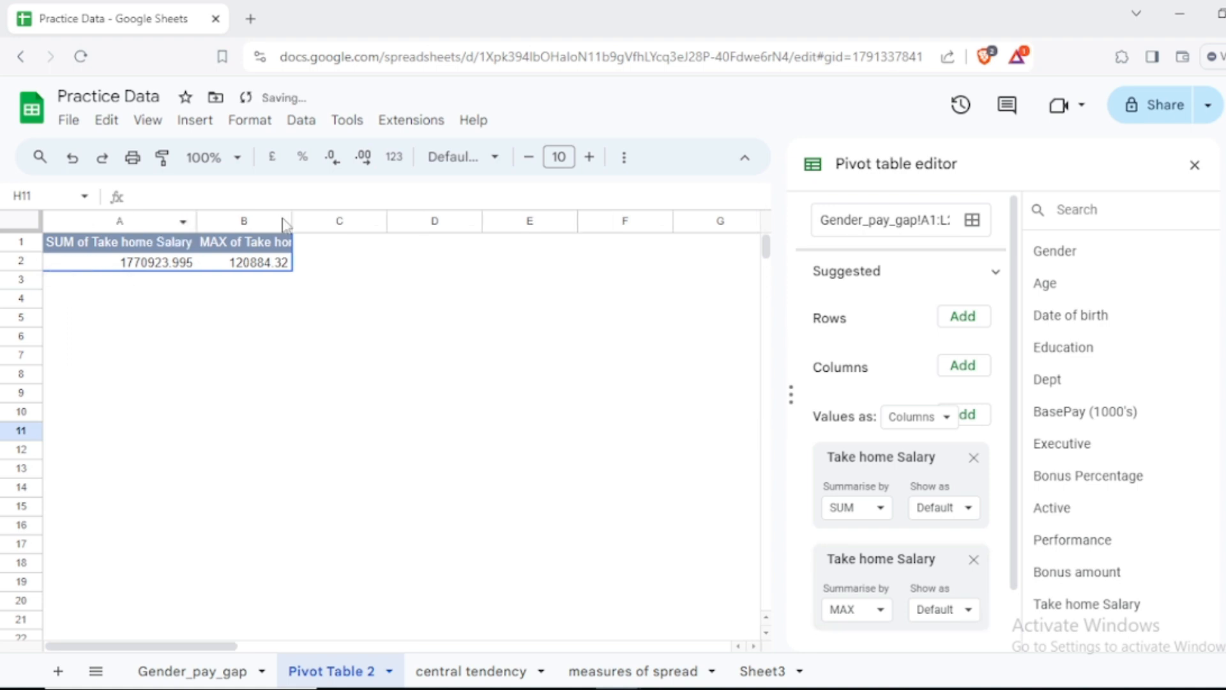
double_click(285, 221)
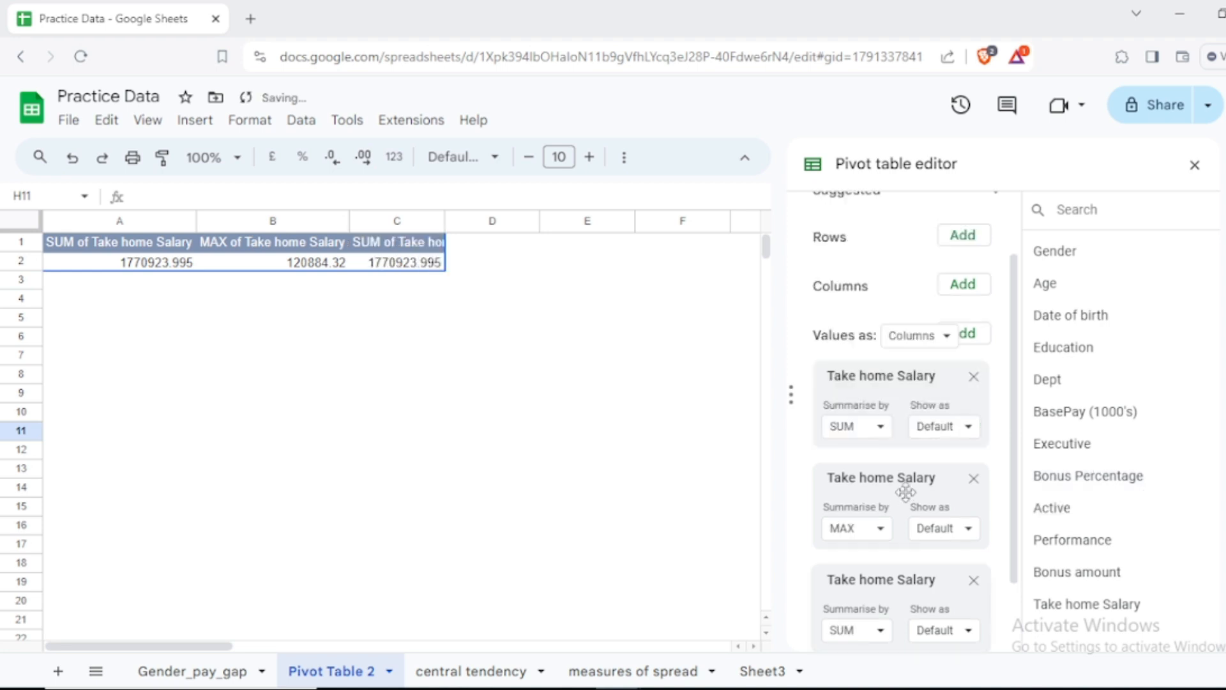
Step: Add a third Take home Salary value summarised by MIN, and fit column C to its heading
scroll(906, 492, "down", 1)
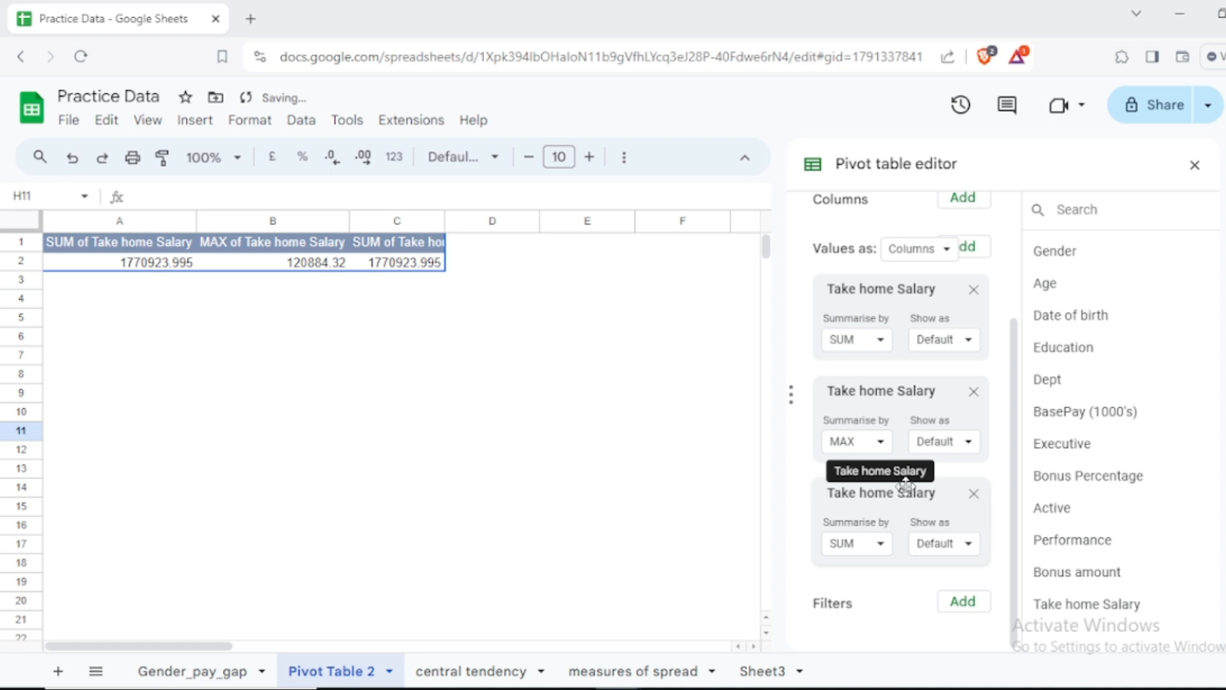
left_click(855, 542)
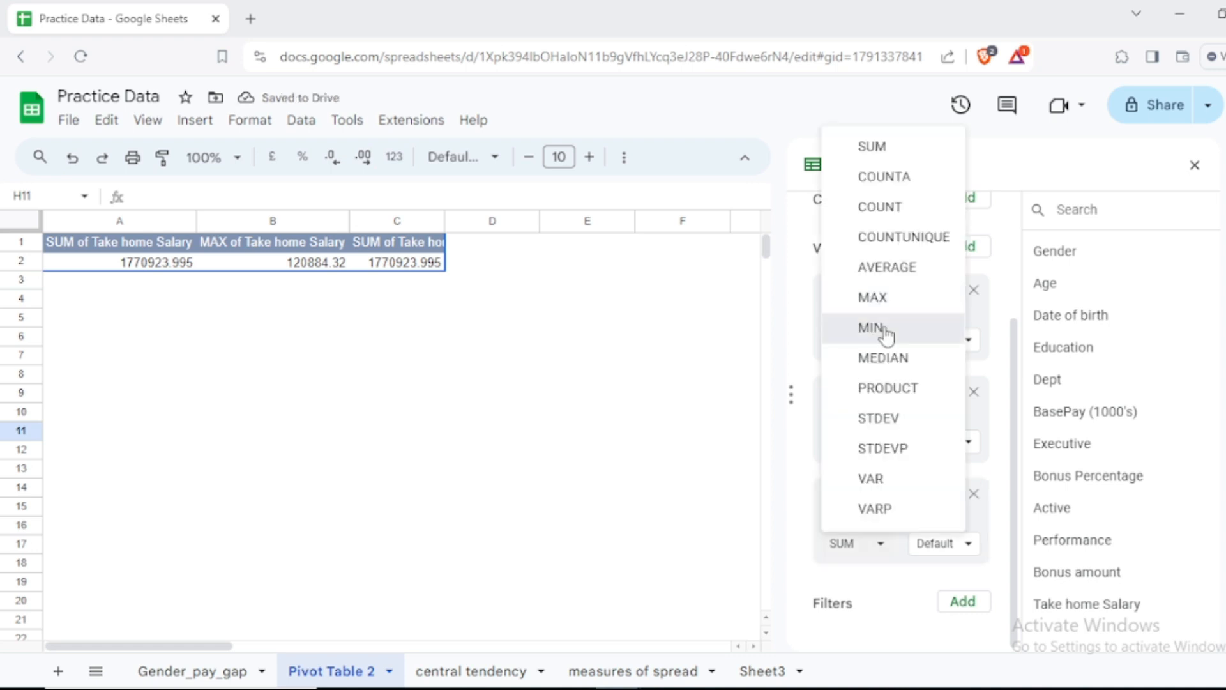
left_click(871, 328)
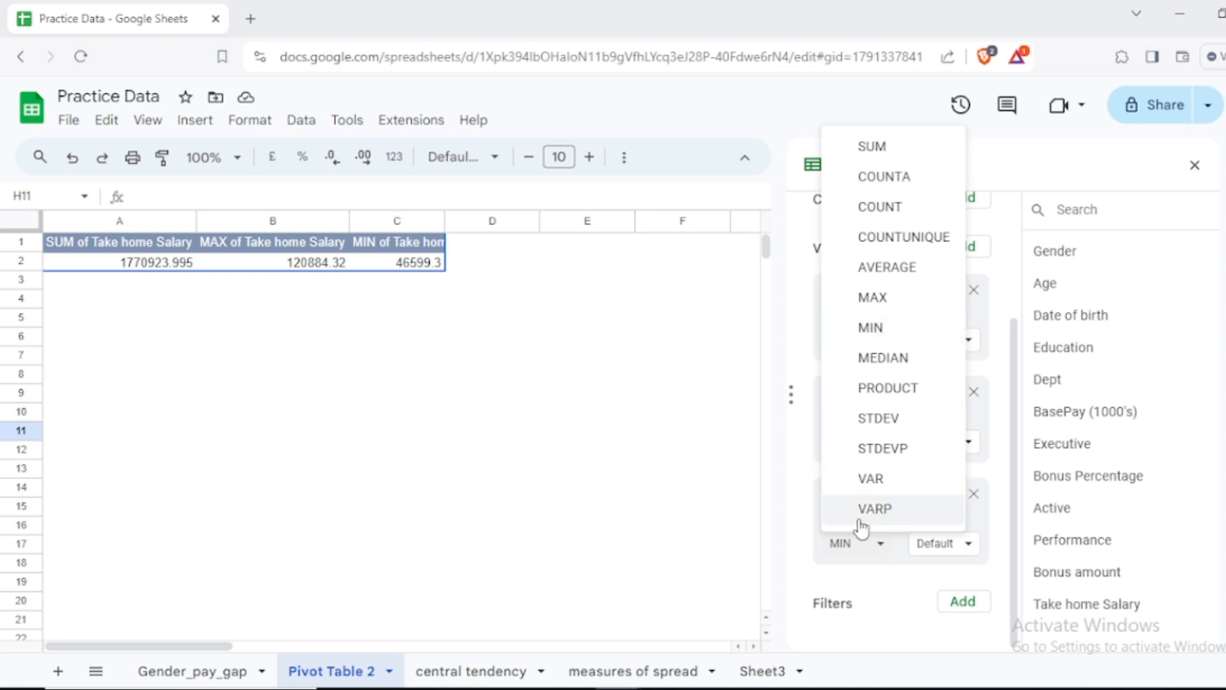
left_click(874, 550)
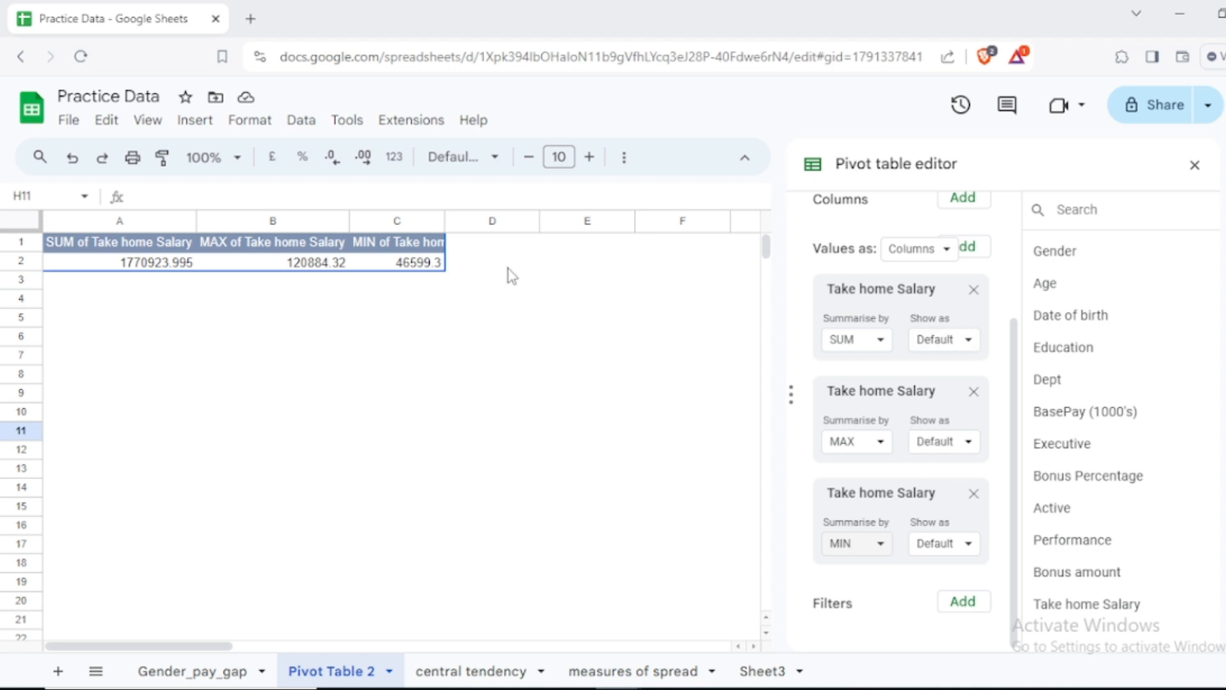
double_click(445, 222)
left_click_drag(348, 220, 348, 220)
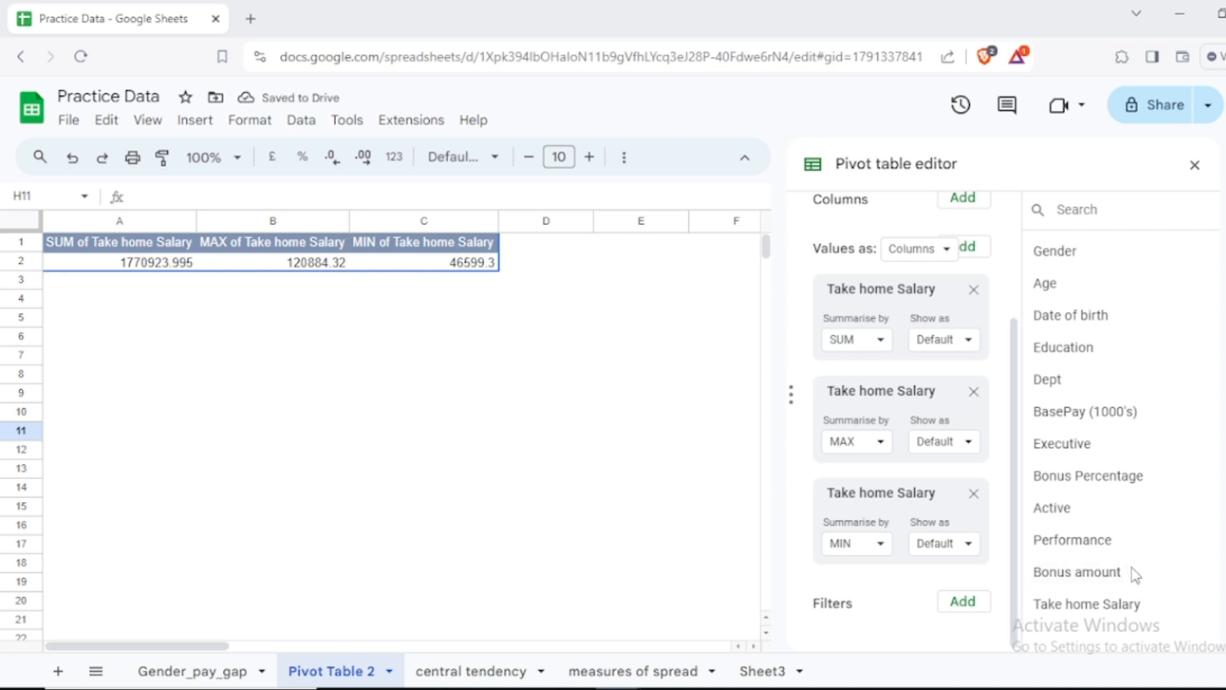
Step: Add a fourth Take home Salary value summarised by AVERAGE, and fit column D to its heading
left_click_drag(1094, 603, 888, 575)
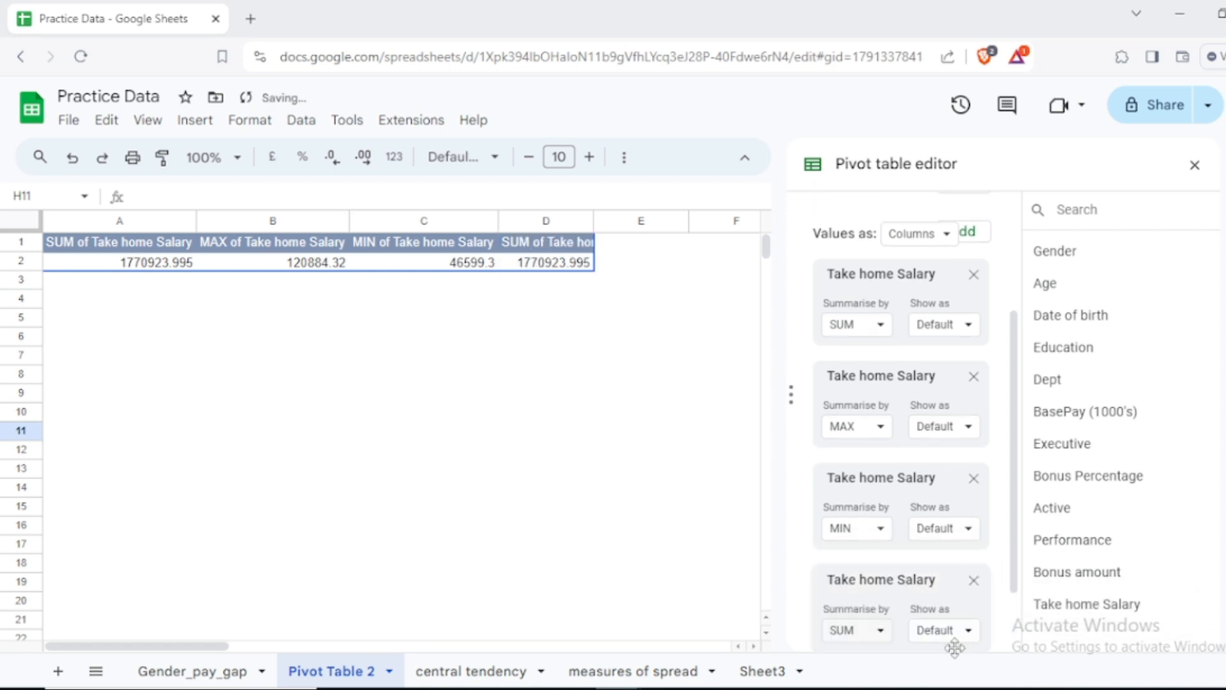
left_click(872, 633)
left_click(885, 355)
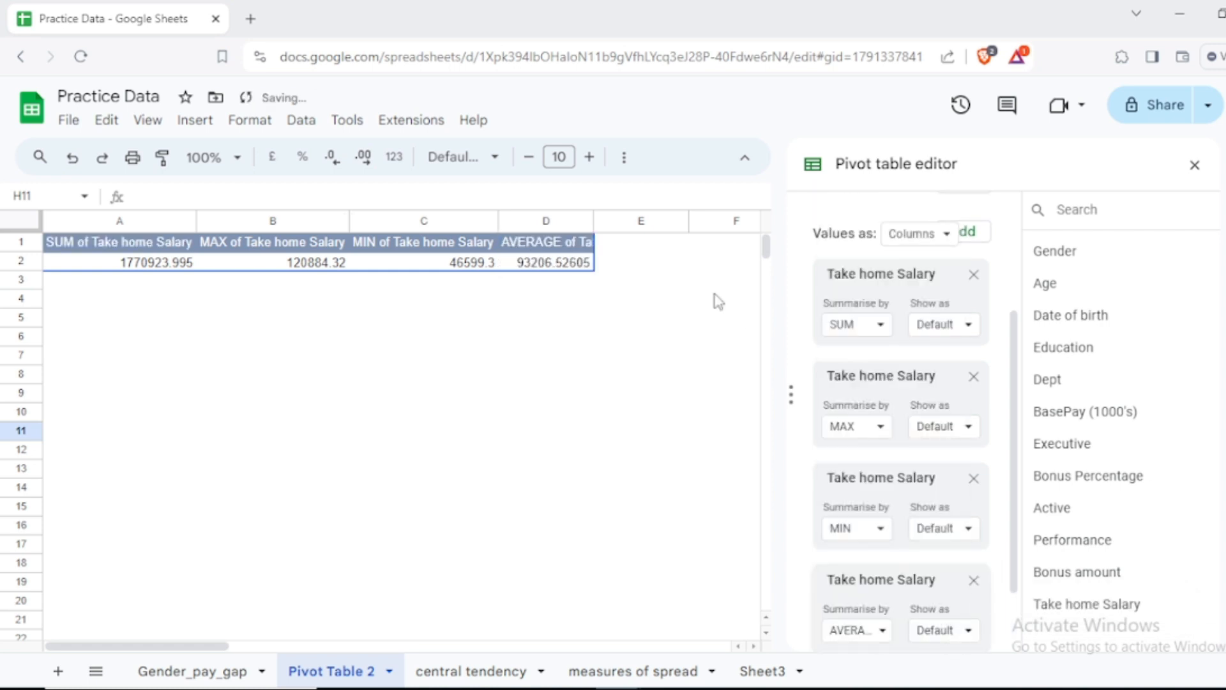
double_click(594, 221)
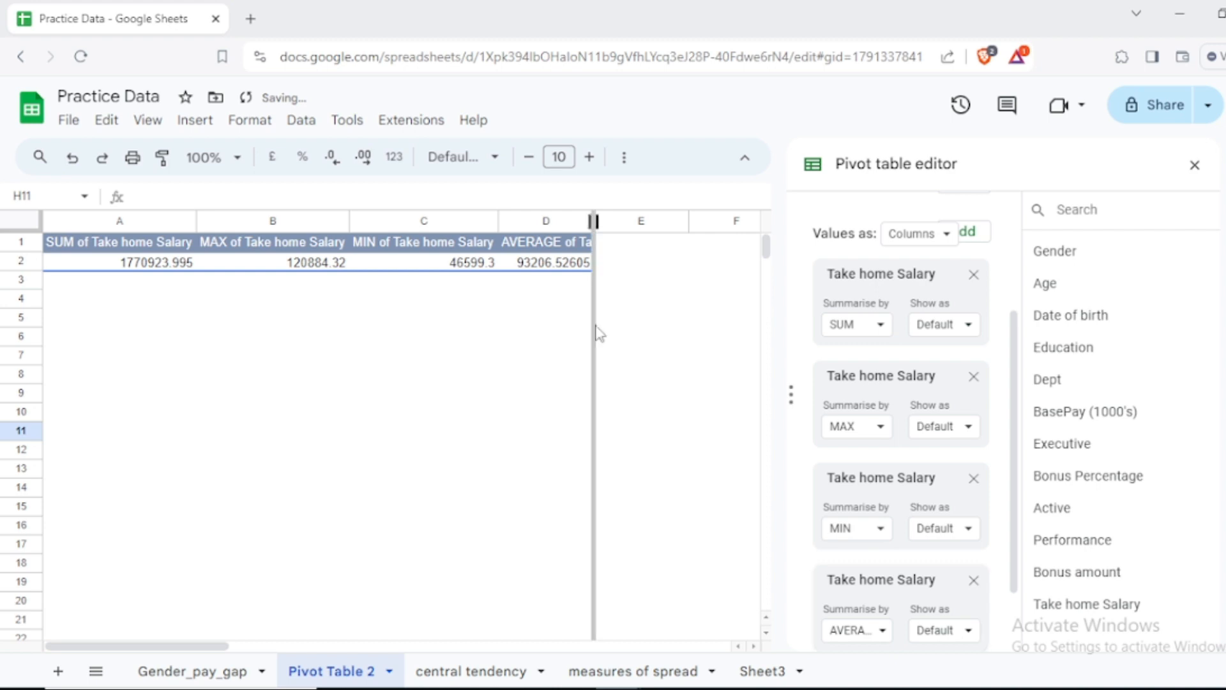
left_click(307, 317)
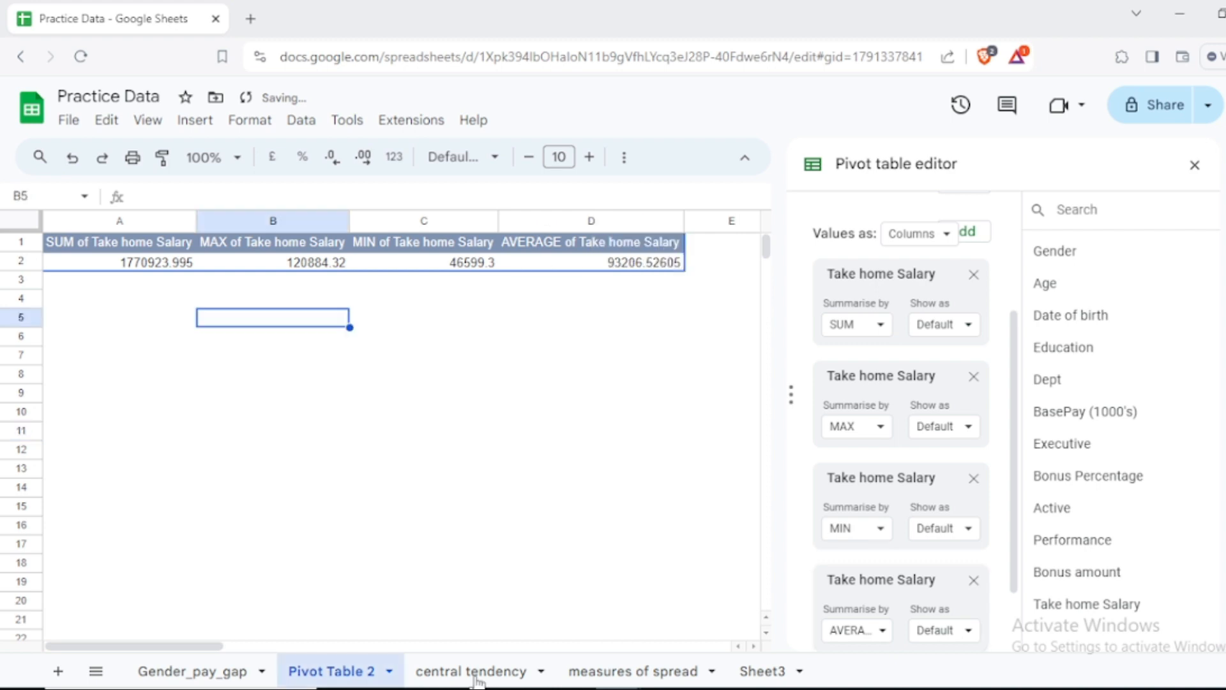
Step: Examine the measures of central tendency table on the central tendency sheet and return to the Pivot Table 2 sheet
left_click(479, 675)
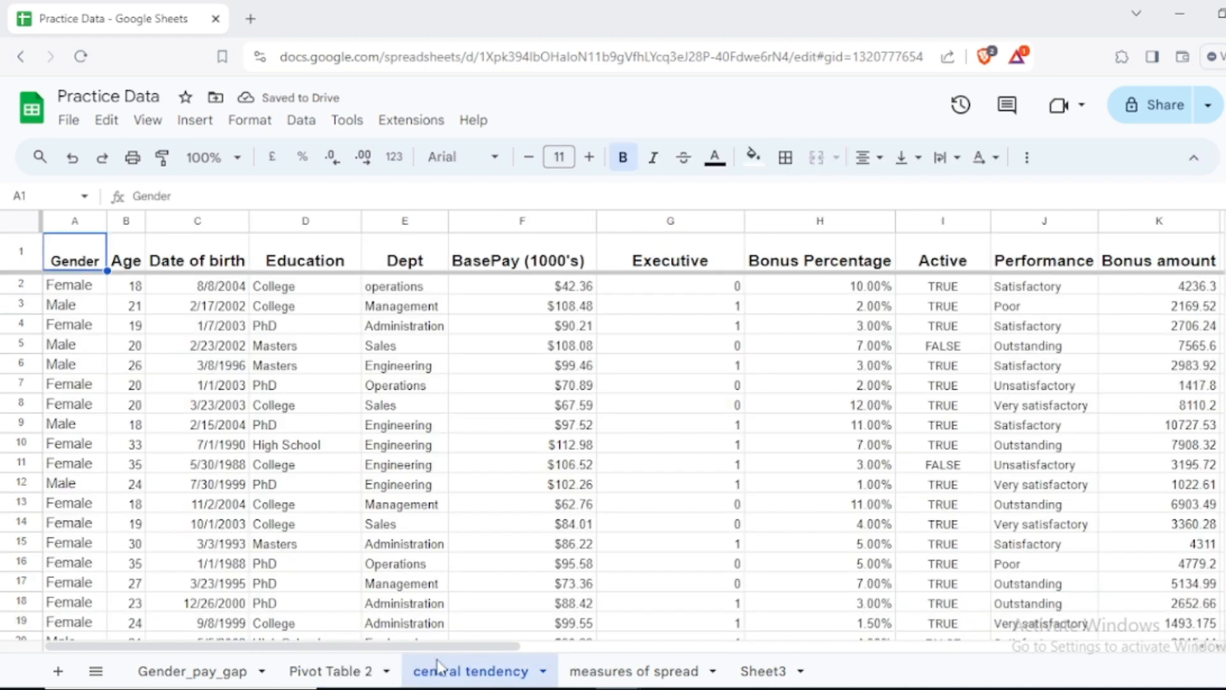
left_click_drag(477, 645, 908, 653)
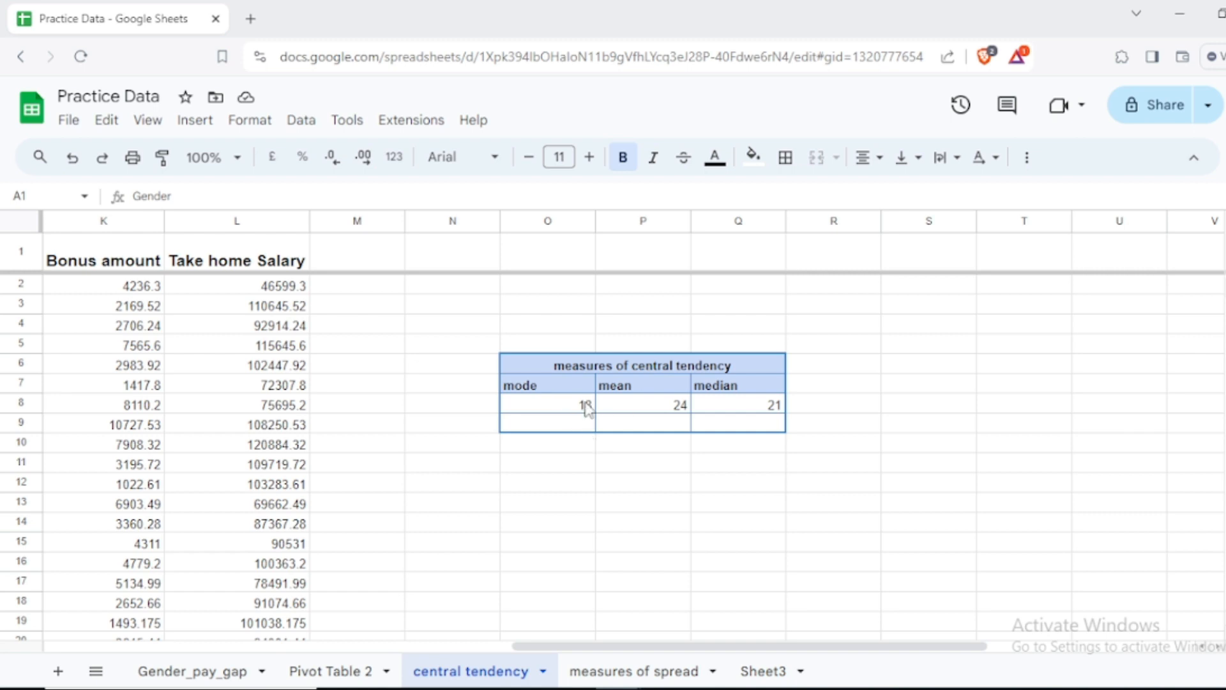
left_click(359, 671)
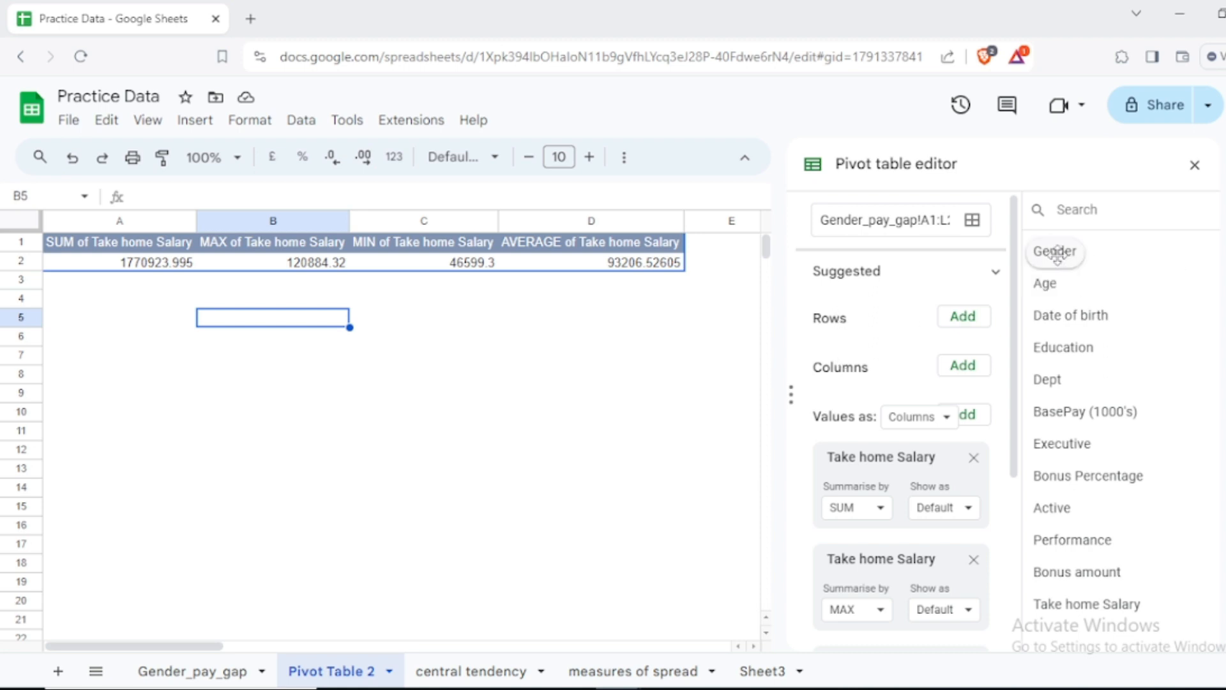
Step: Break the Take home Salary summaries down by Gender in rows, review them, and remove that row grouping
mouse_move(1054, 254)
left_mouse_down()
mouse_move(827, 343)
mouse_move(829, 355)
mouse_move(862, 357)
mouse_move(822, 343)
mouse_move(1009, 315)
mouse_move(1077, 259)
left_mouse_up()
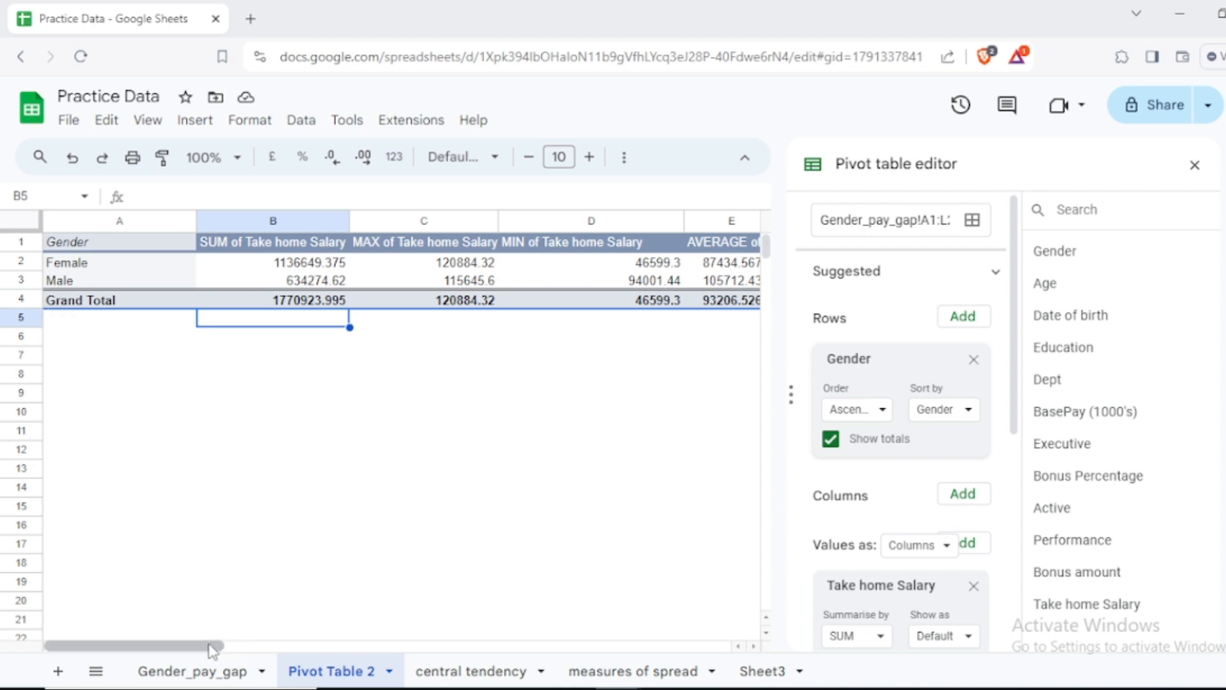
left_click_drag(212, 650, 268, 651)
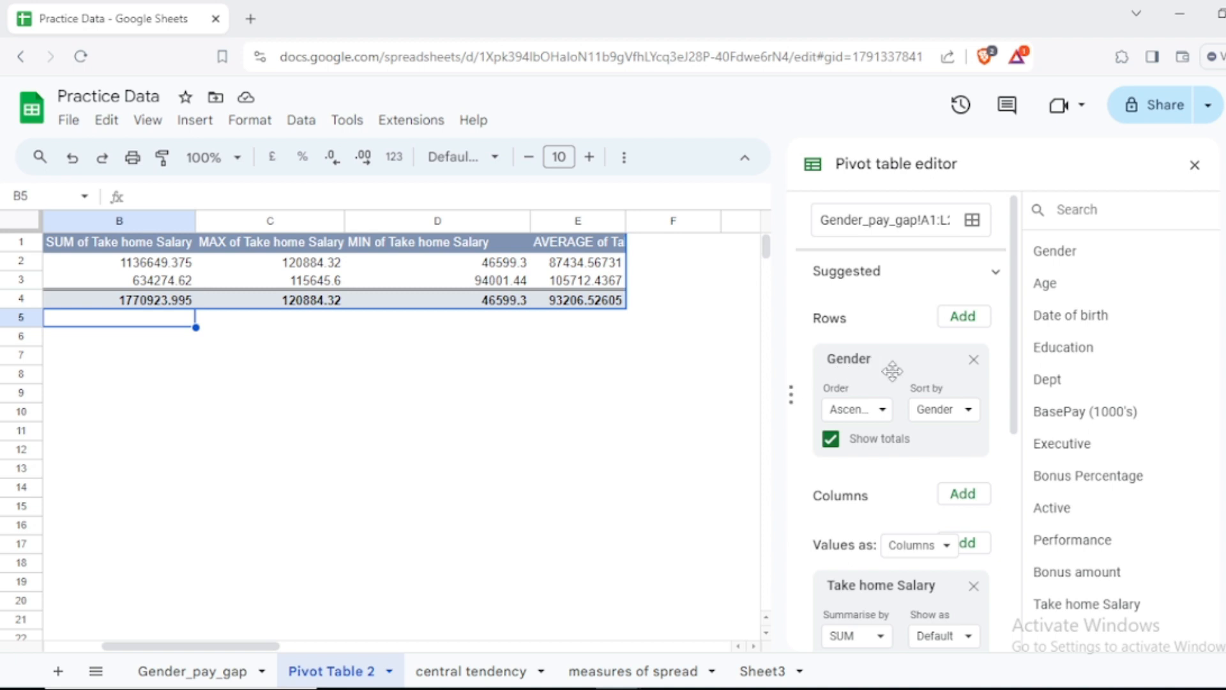
left_click(972, 359)
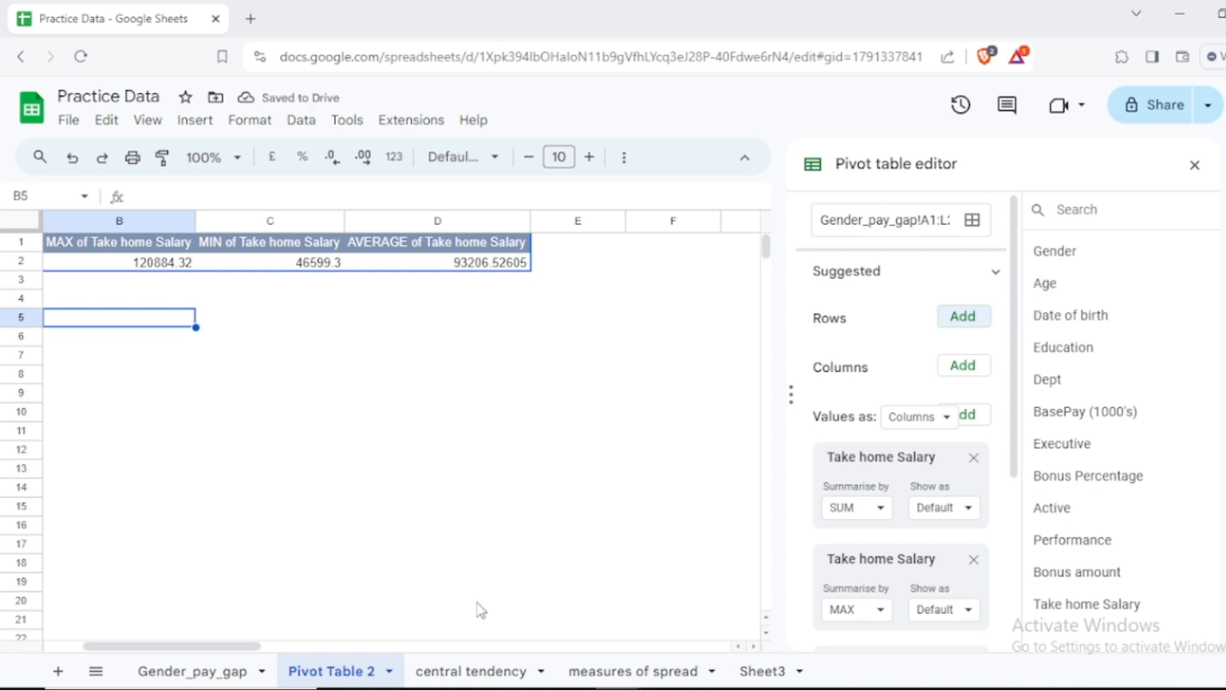
left_click_drag(160, 646, 125, 646)
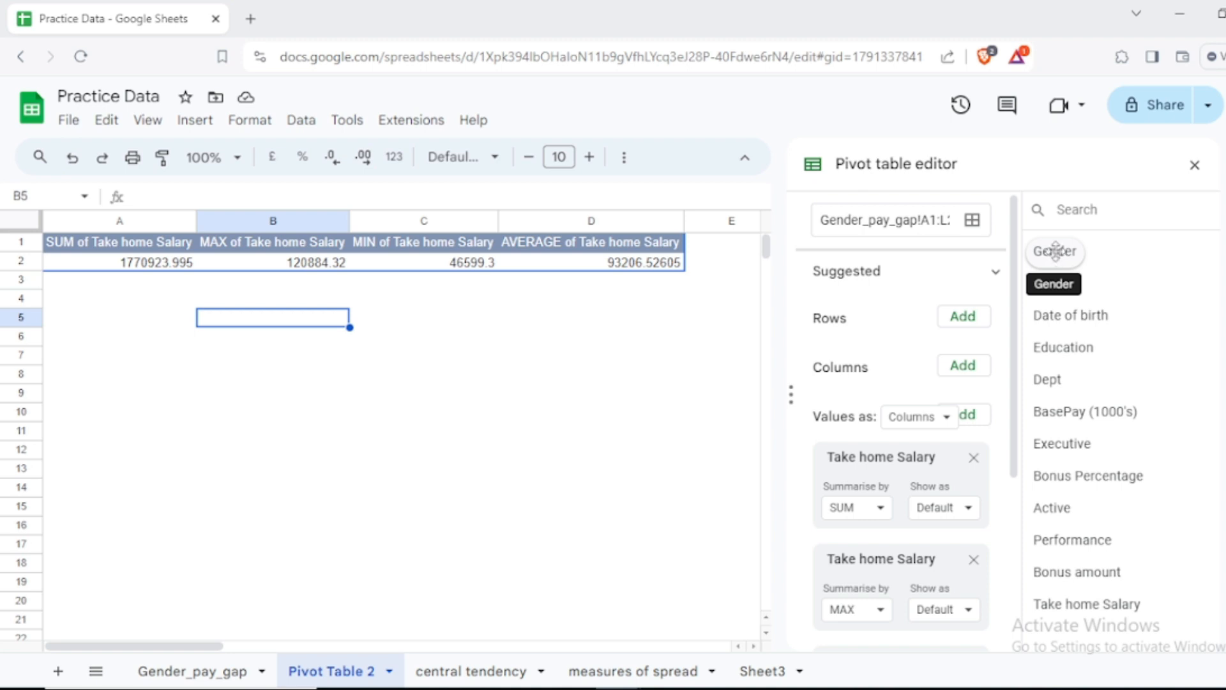
Step: Group the Take home Salary summaries by Gender in columns, review them across the sheet, and remove that column grouping
left_click_drag(1055, 250, 832, 399)
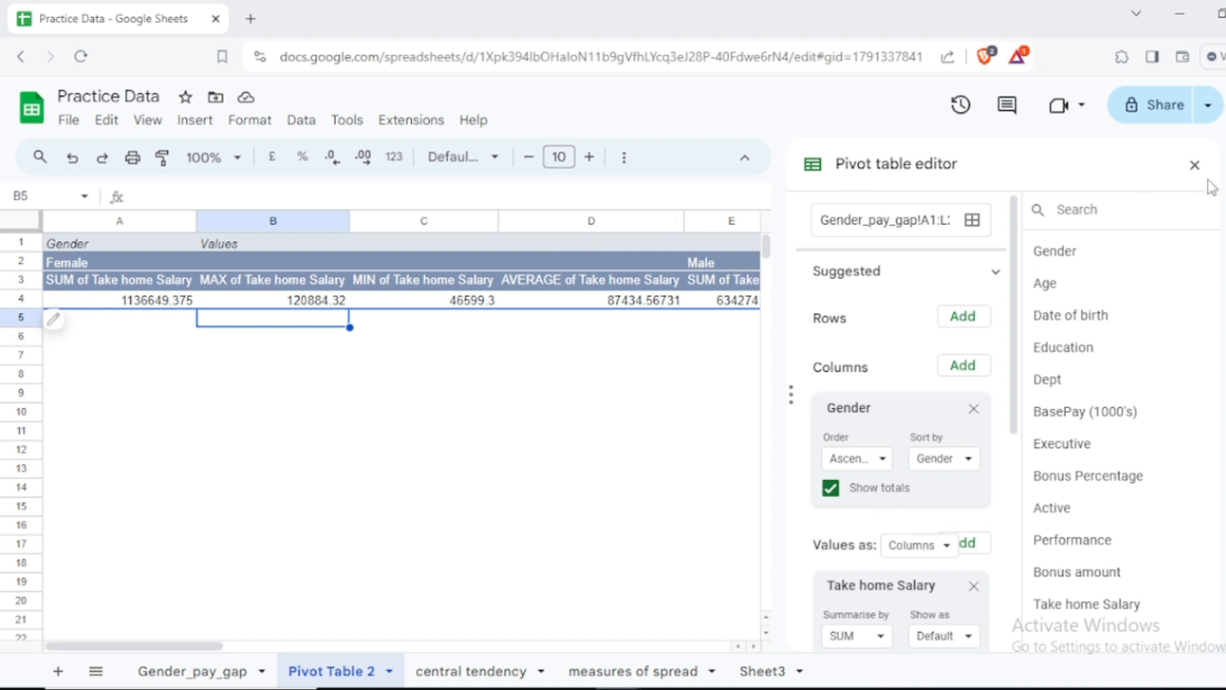
left_click(1194, 165)
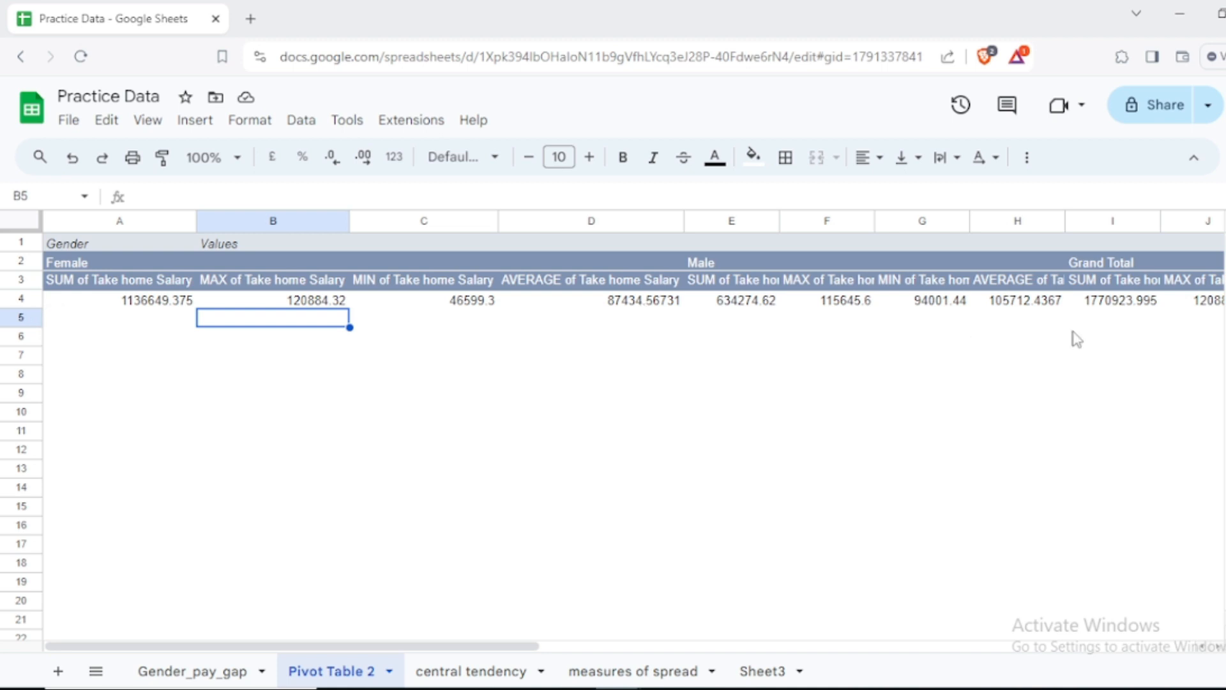
left_click_drag(499, 645, 744, 670)
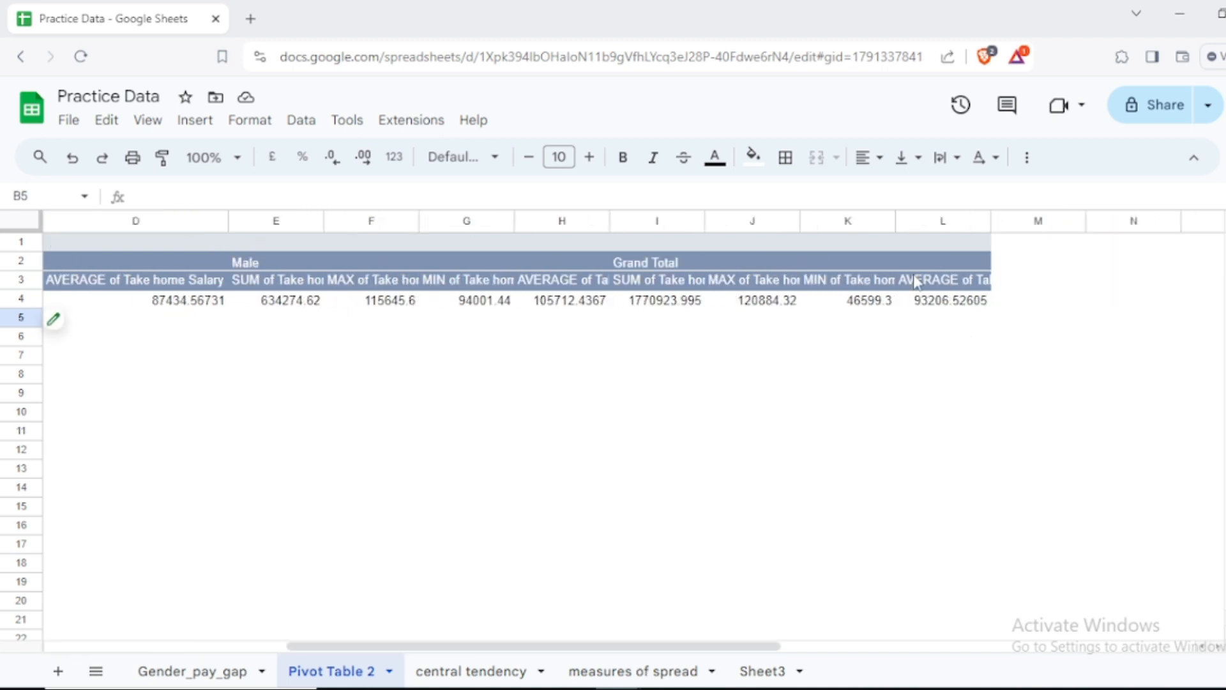
left_click(956, 287)
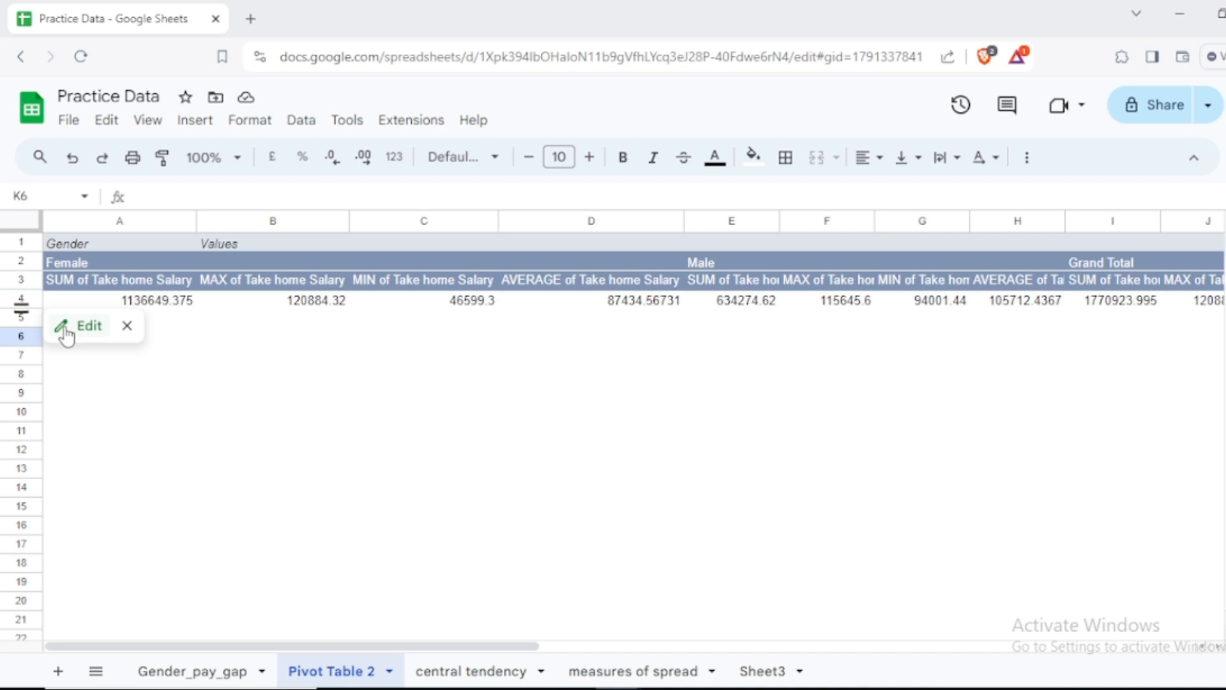
left_click(83, 326)
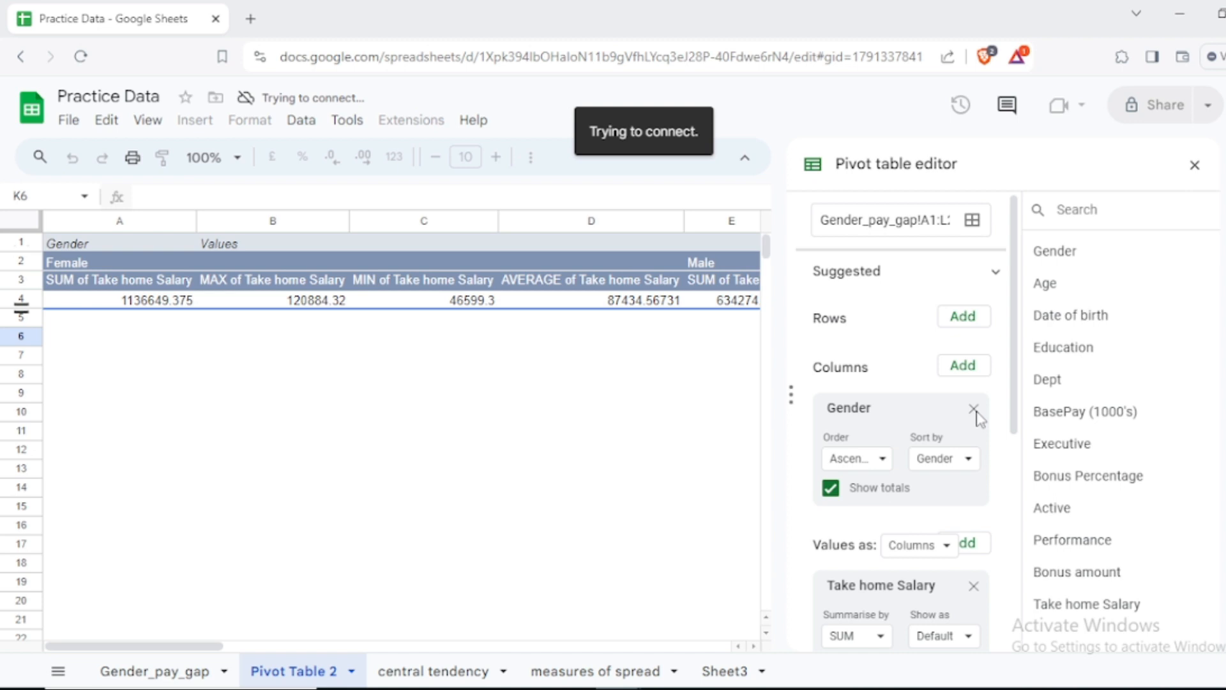
left_click(973, 409)
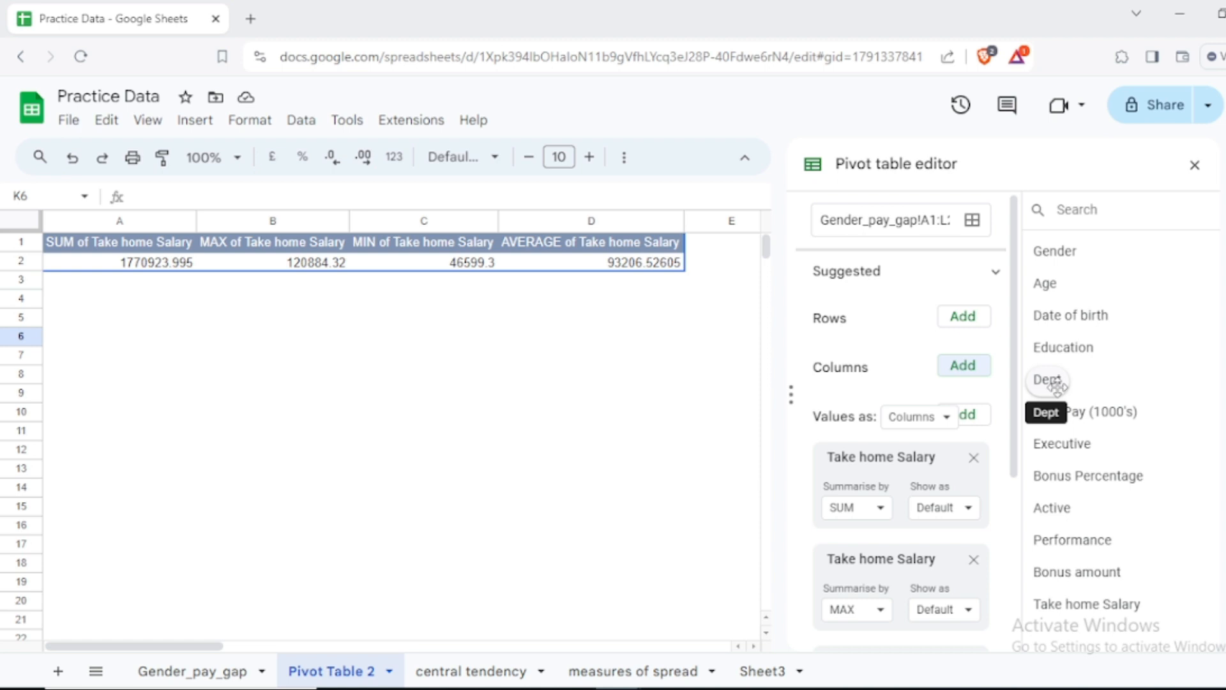
Step: Break the Take home Salary summaries down by Dept in rows, review the departments, and remove that row grouping
left_click_drag(1053, 383, 894, 323)
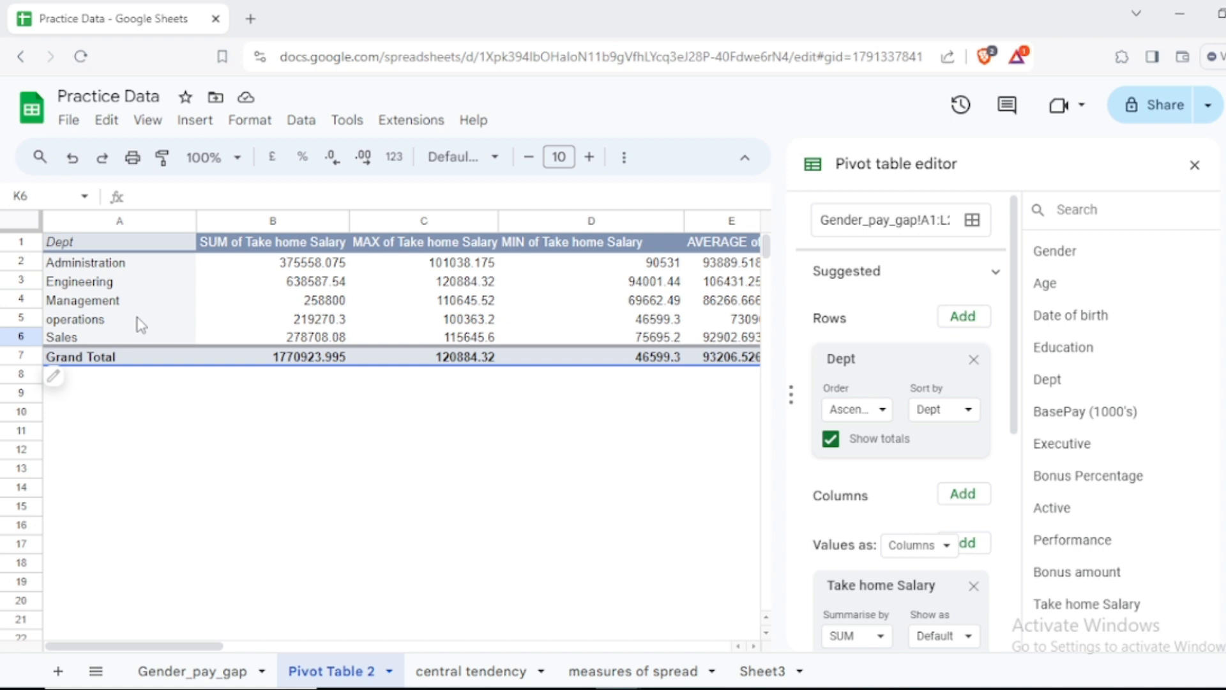
left_click(166, 262)
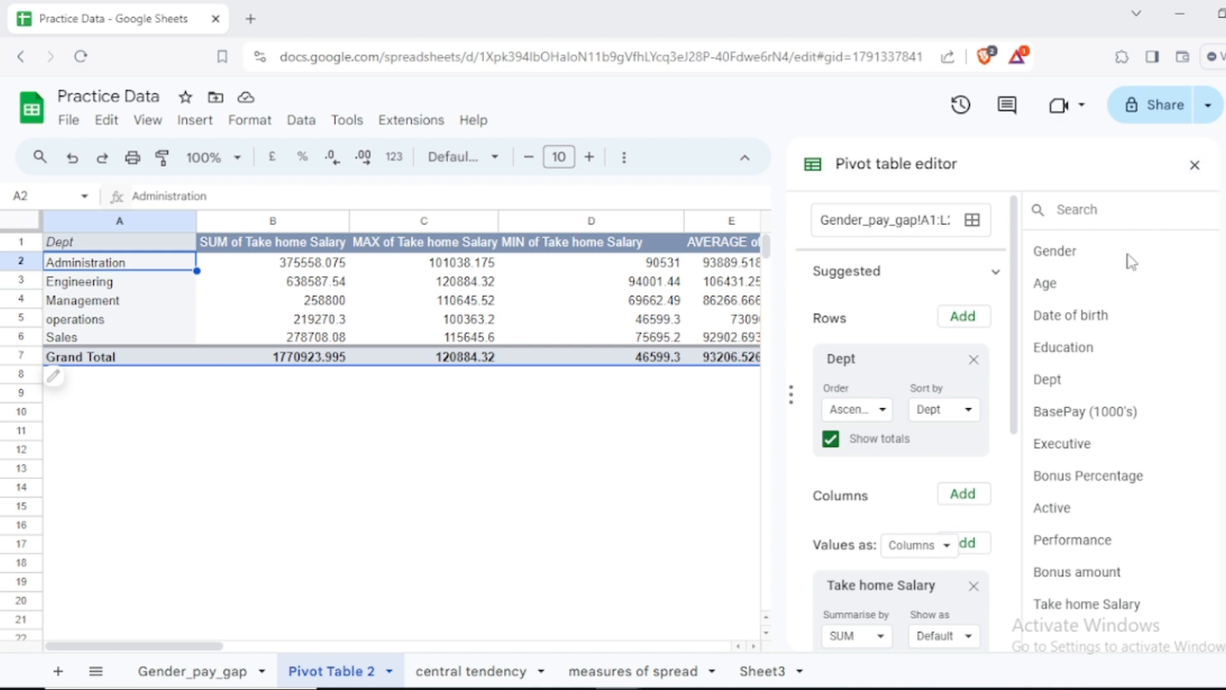
left_click(973, 361)
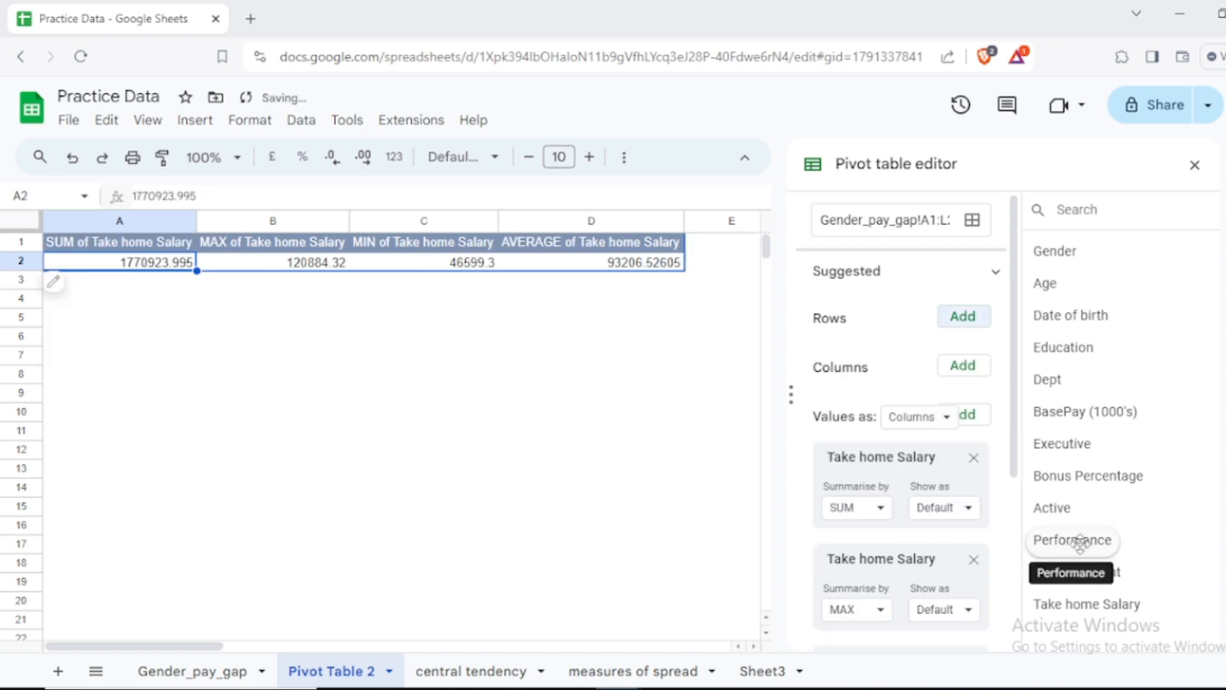
Step: Break the Take home Salary summaries down by Performance in rows and review the resulting performance groups
left_click_drag(1079, 542, 875, 380)
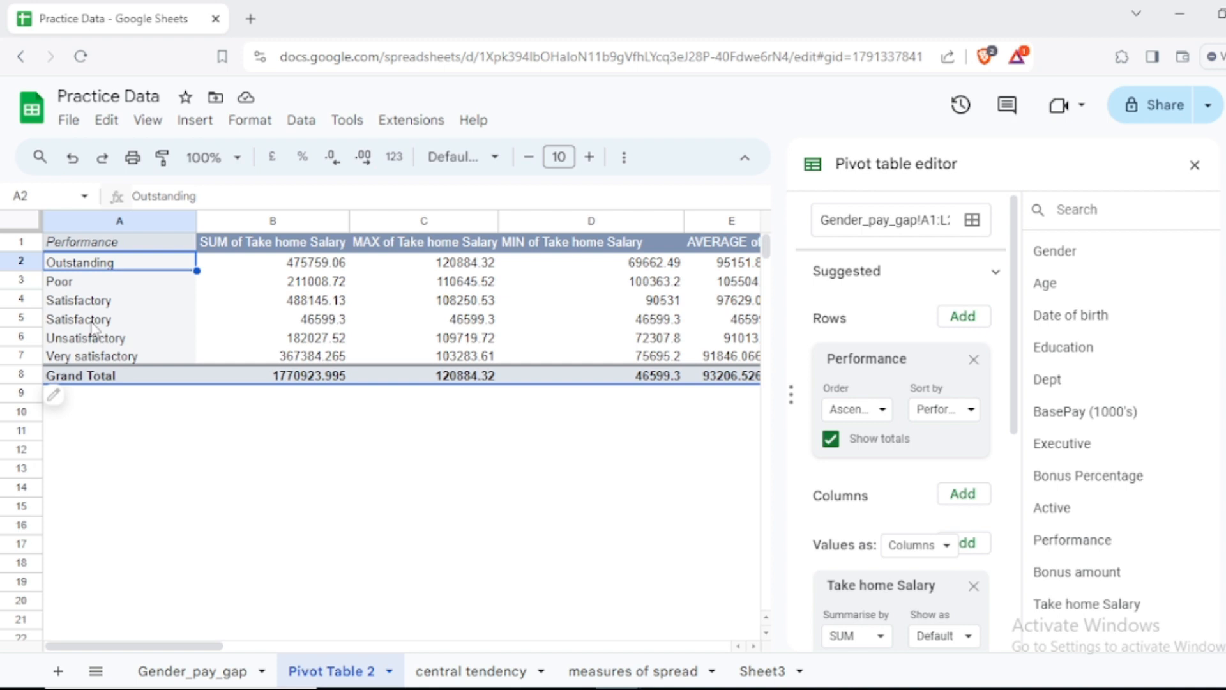
scroll(204, 402, "down", 1)
mouse_move(131, 353)
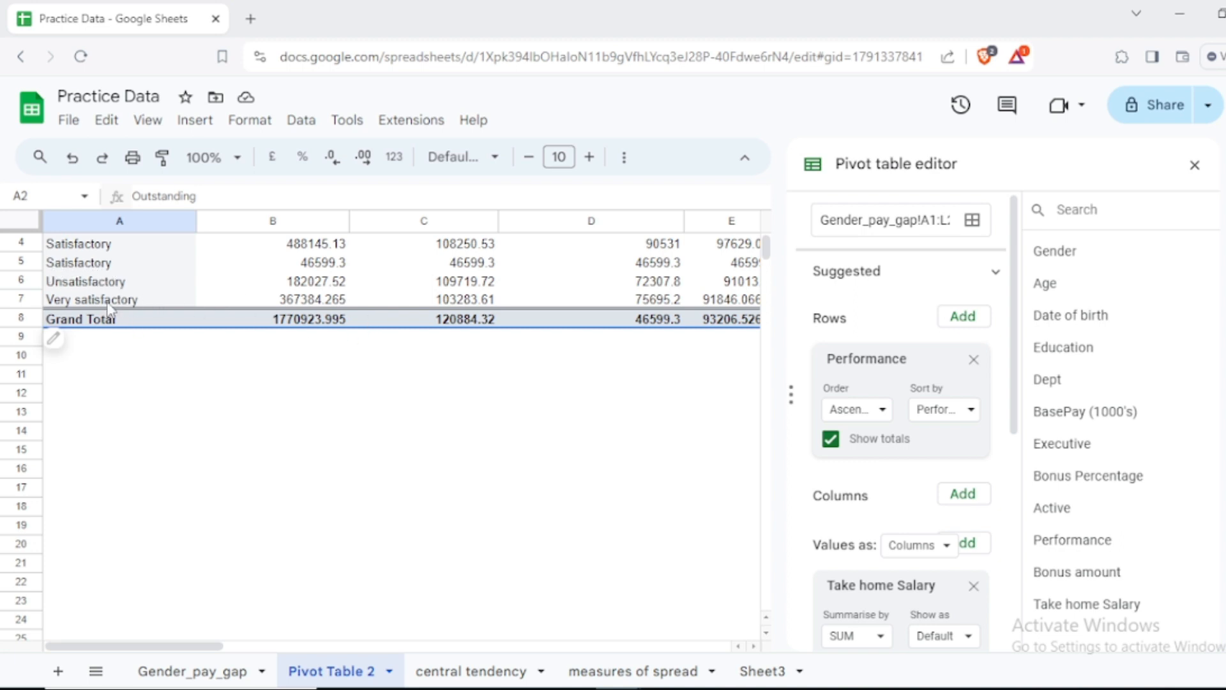
scroll(281, 351, "up", 1)
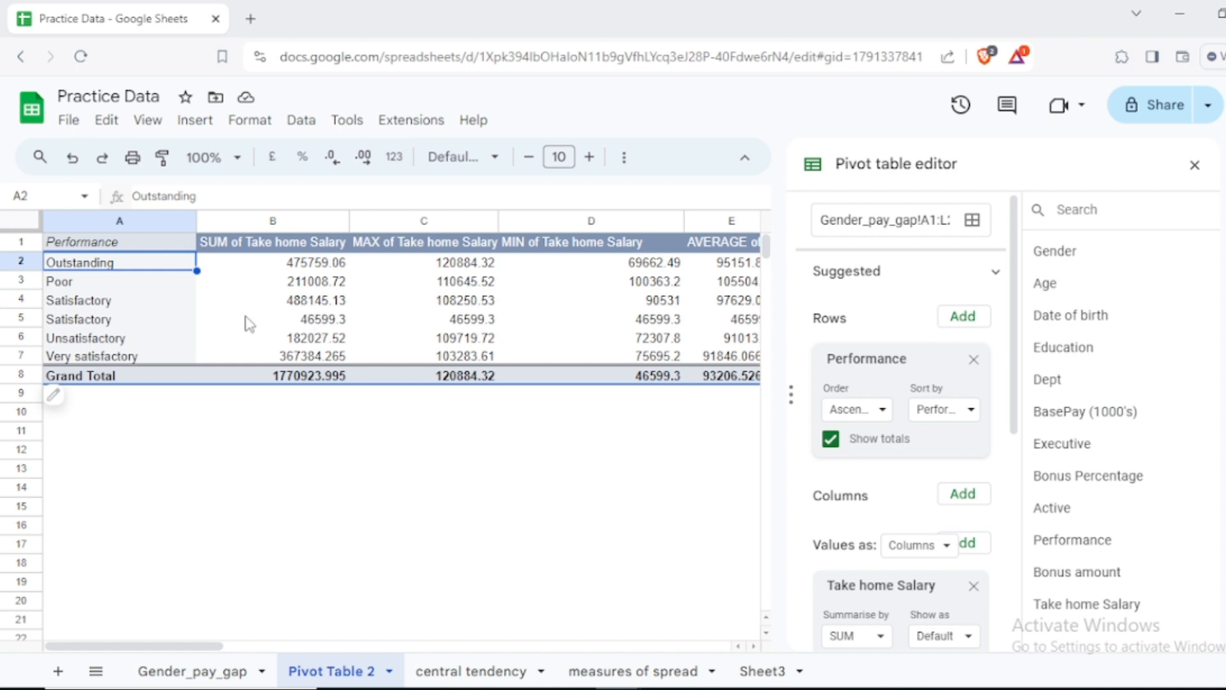
scroll(210, 325, "down", 1)
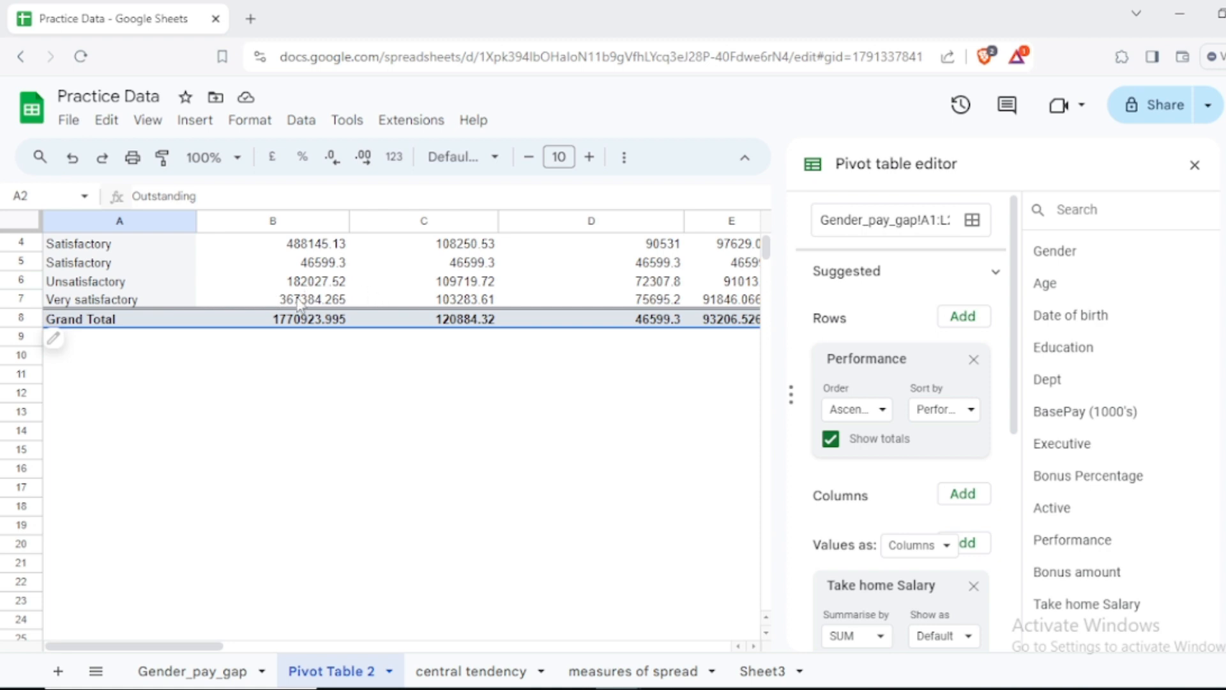
scroll(326, 311, "up", 1)
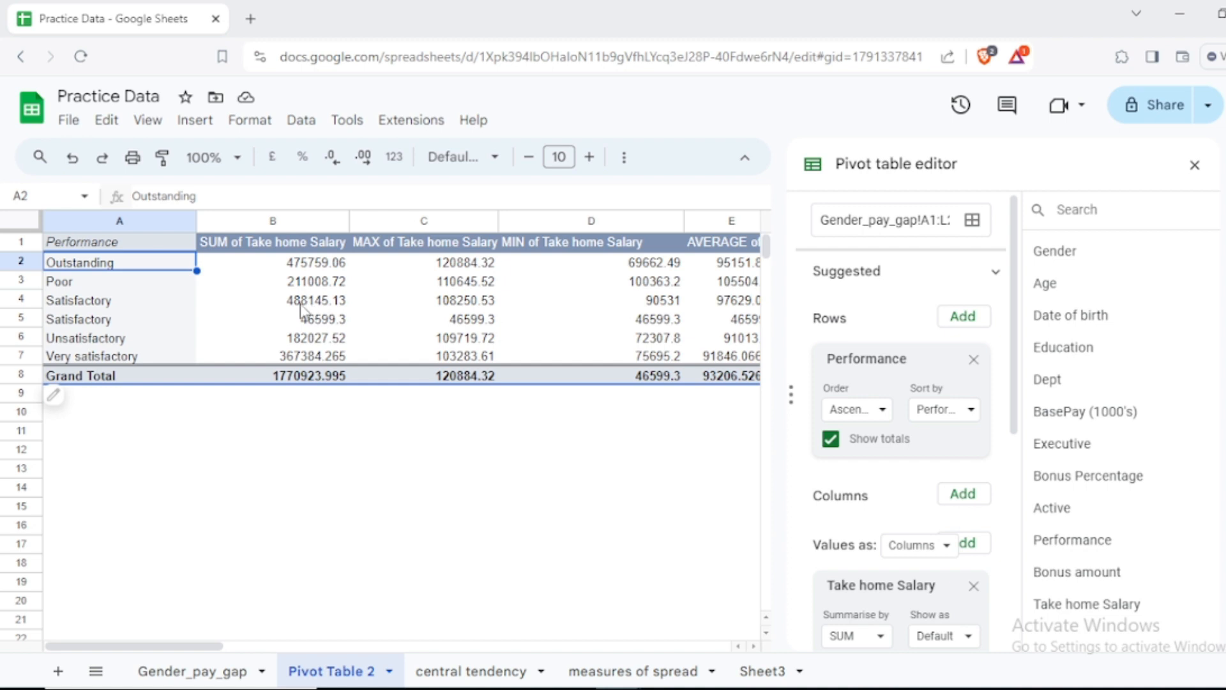
scroll(301, 303, "down", 1)
scroll(300, 303, "up", 1)
Step: Add Gender to the rows above Performance, and move Gender into the columns so that only Performance stays in rows
left_click_drag(1064, 249, 851, 346)
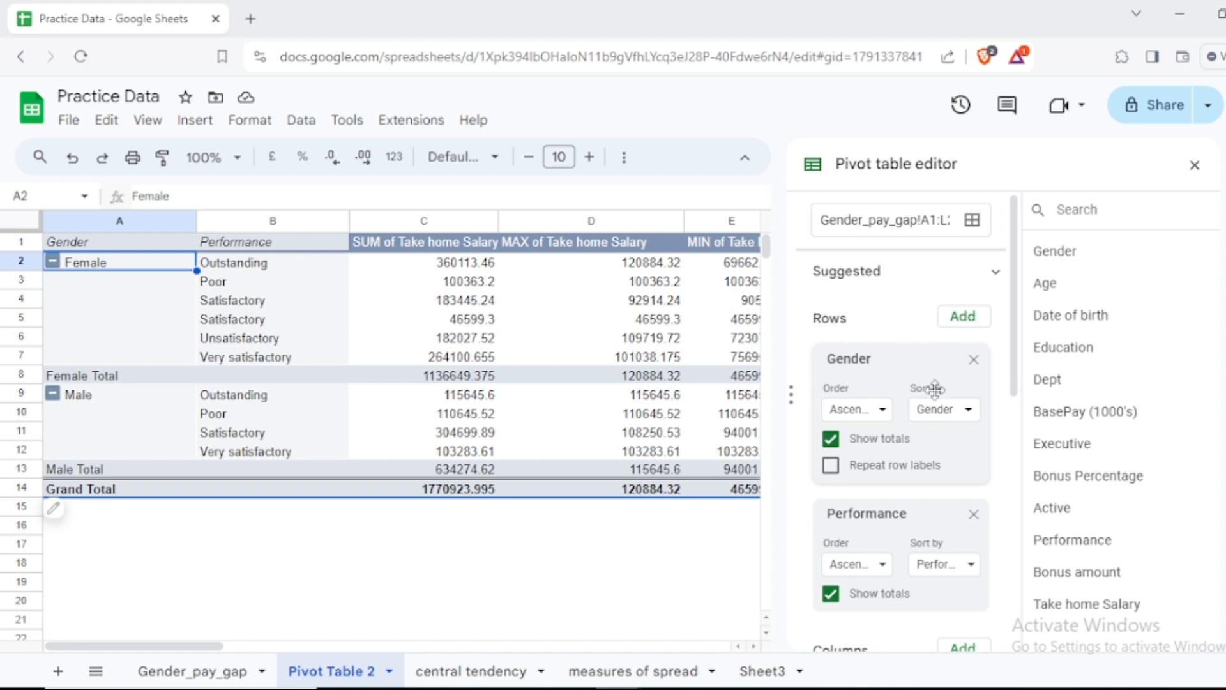
scroll(912, 377, "down", 2)
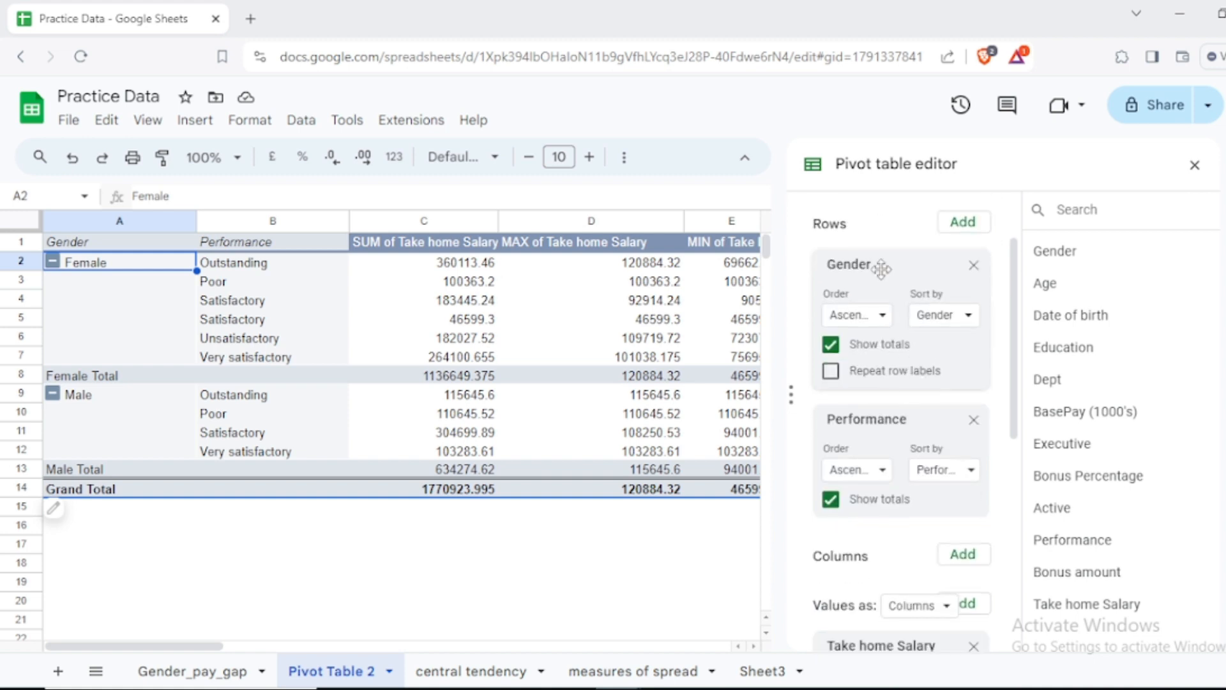
left_click_drag(886, 269, 908, 438)
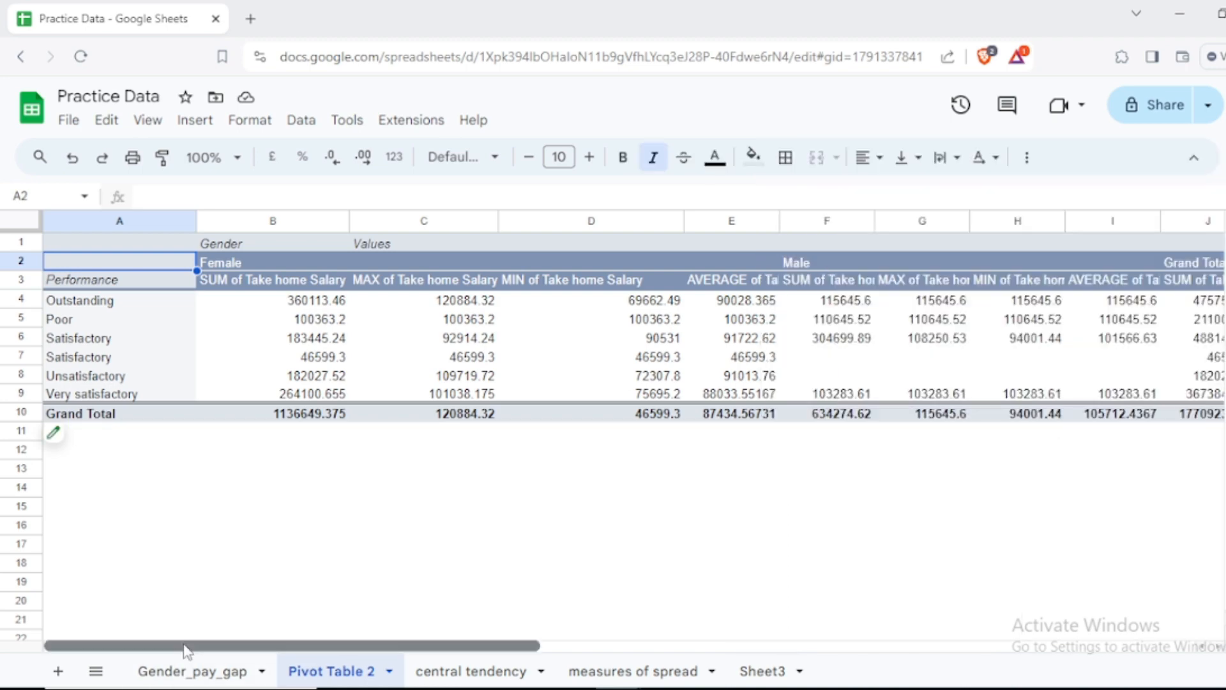
Step: Review the Gender by Performance pivot table, examine the pivot table benefits listed on Sheet3, and return to Pivot Table 2
mouse_move(185, 650)
left_mouse_down()
mouse_move(574, 667)
mouse_move(163, 655)
left_mouse_up()
left_click_drag(165, 653, 131, 562)
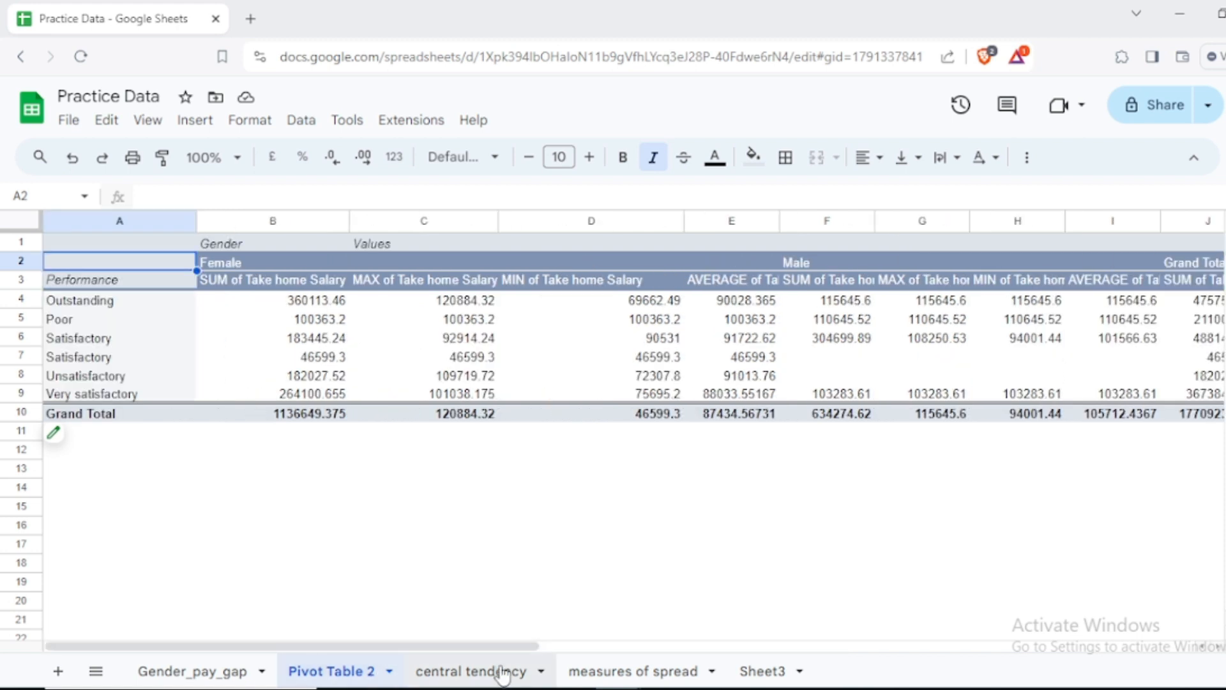
left_click(766, 674)
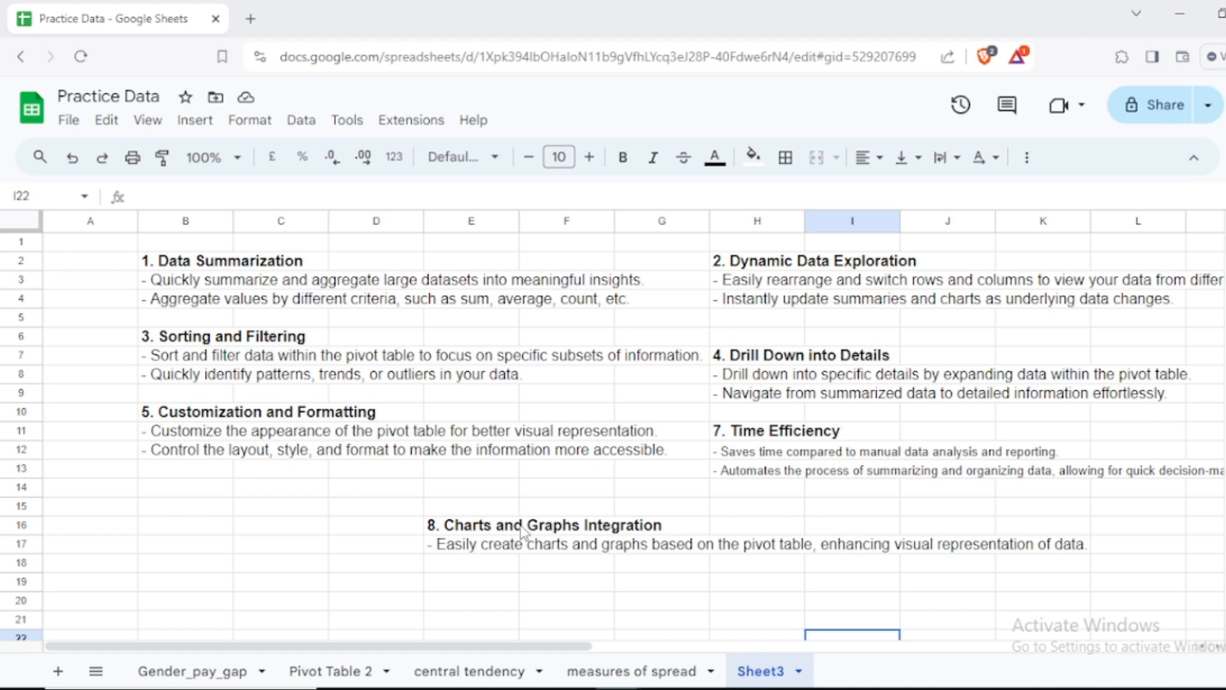
left_click(325, 672)
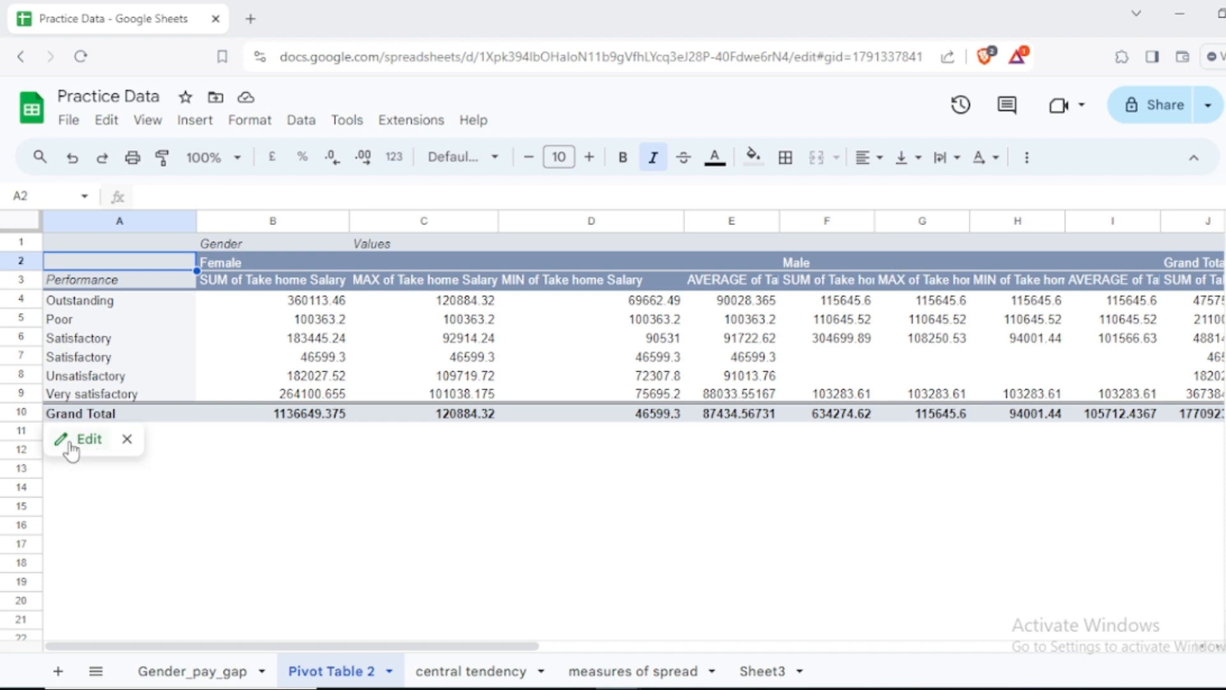
Step: Reopen the pivot table for editing, add Age as a filter, and open its list of values
left_click(83, 439)
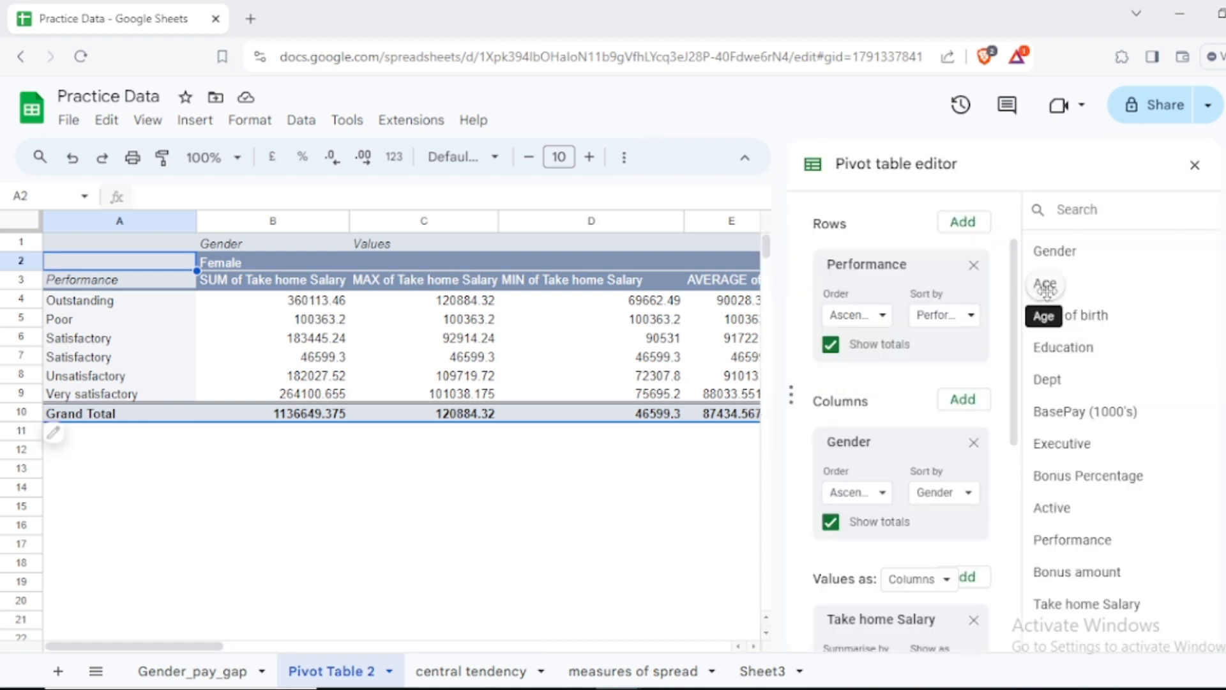
scroll(903, 547, "down", 7)
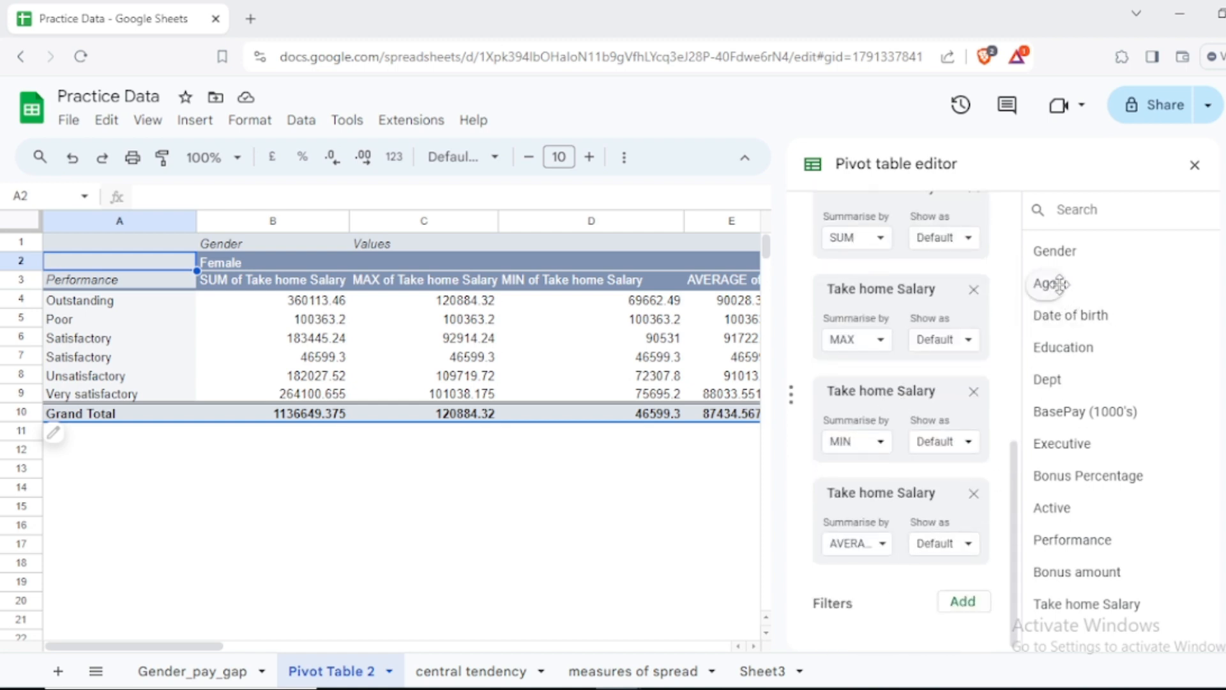
left_click_drag(1050, 283, 905, 585)
left_click_drag(854, 645, 846, 641)
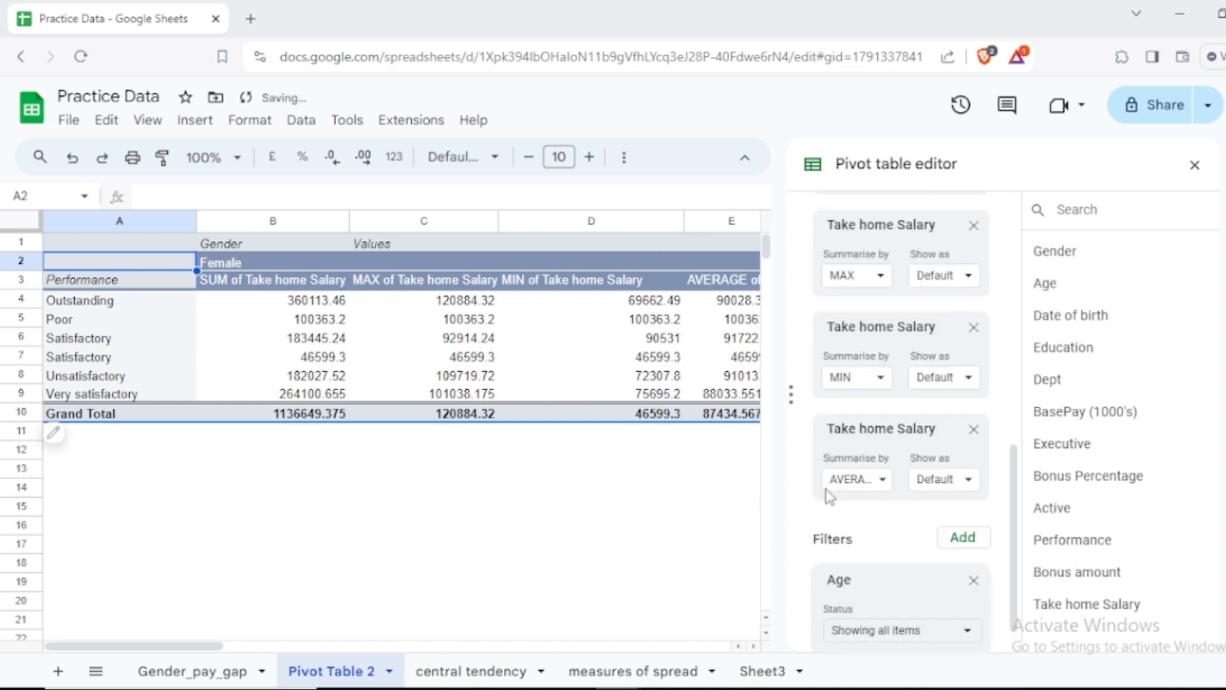
scroll(918, 492, "down", 1)
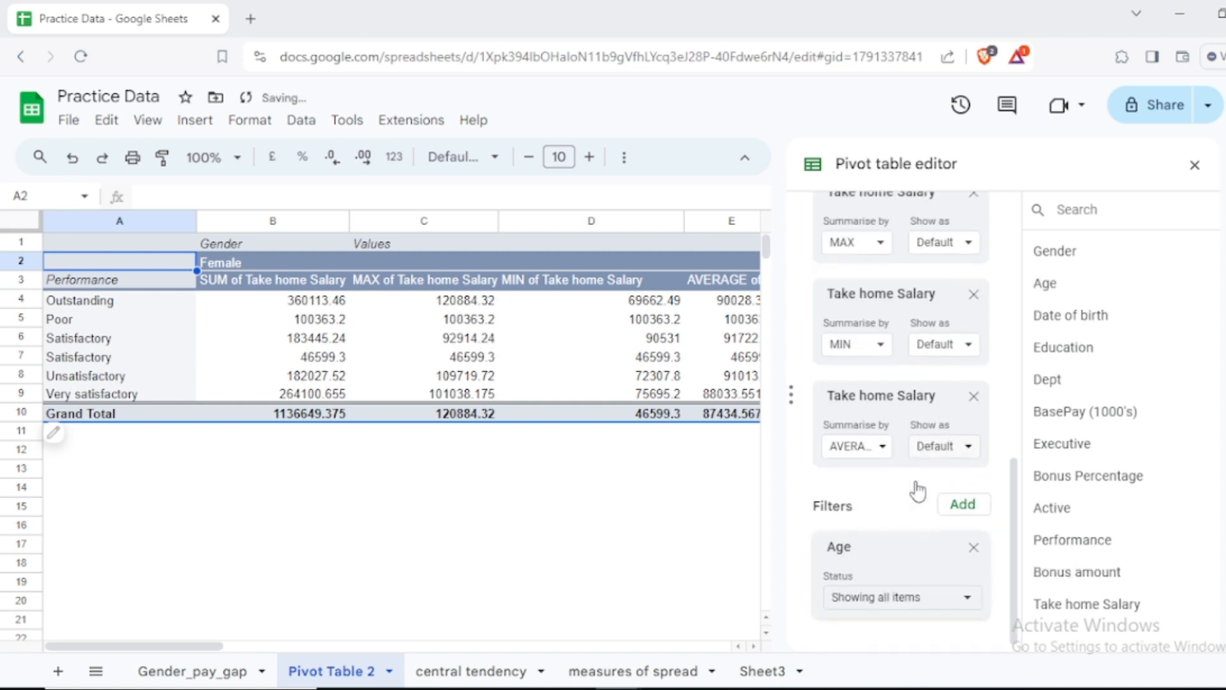
left_click(964, 595)
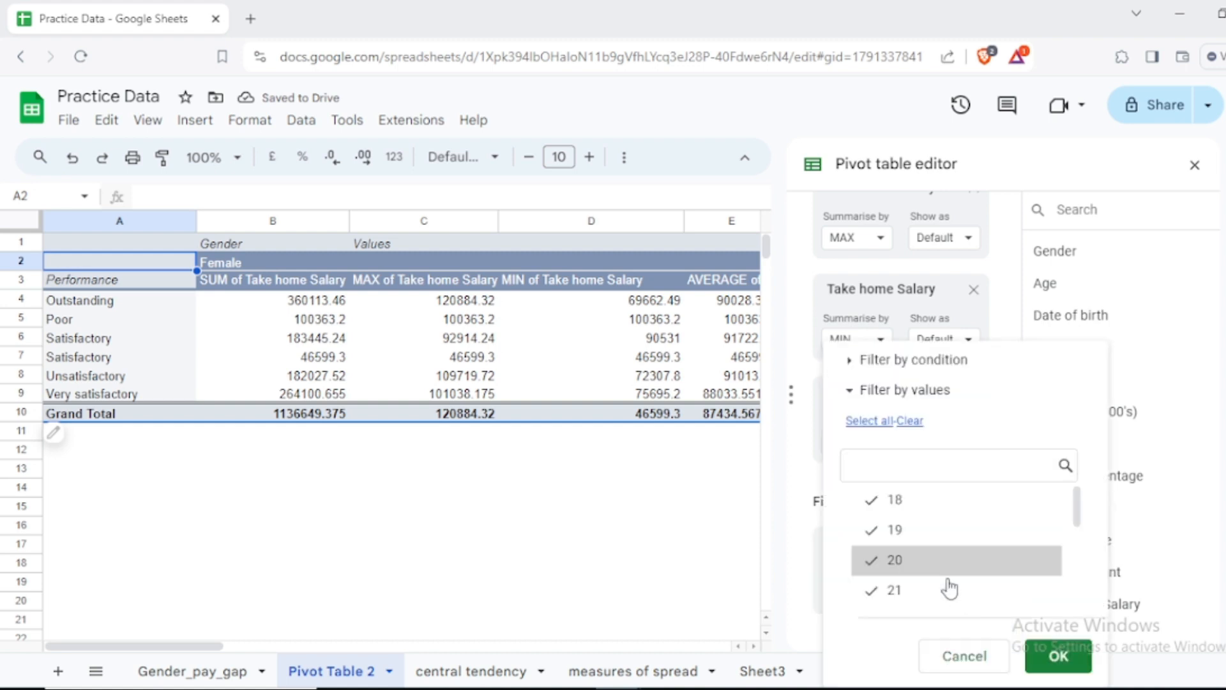
left_click(916, 543)
left_click(902, 561)
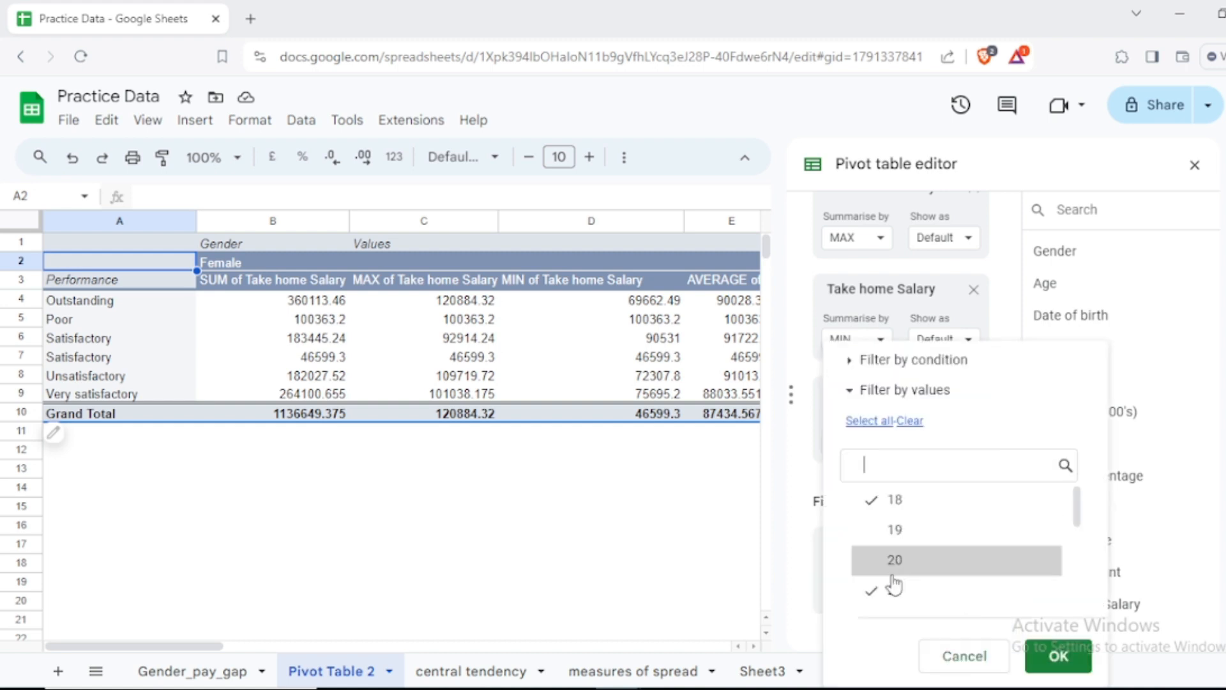
left_click(914, 510)
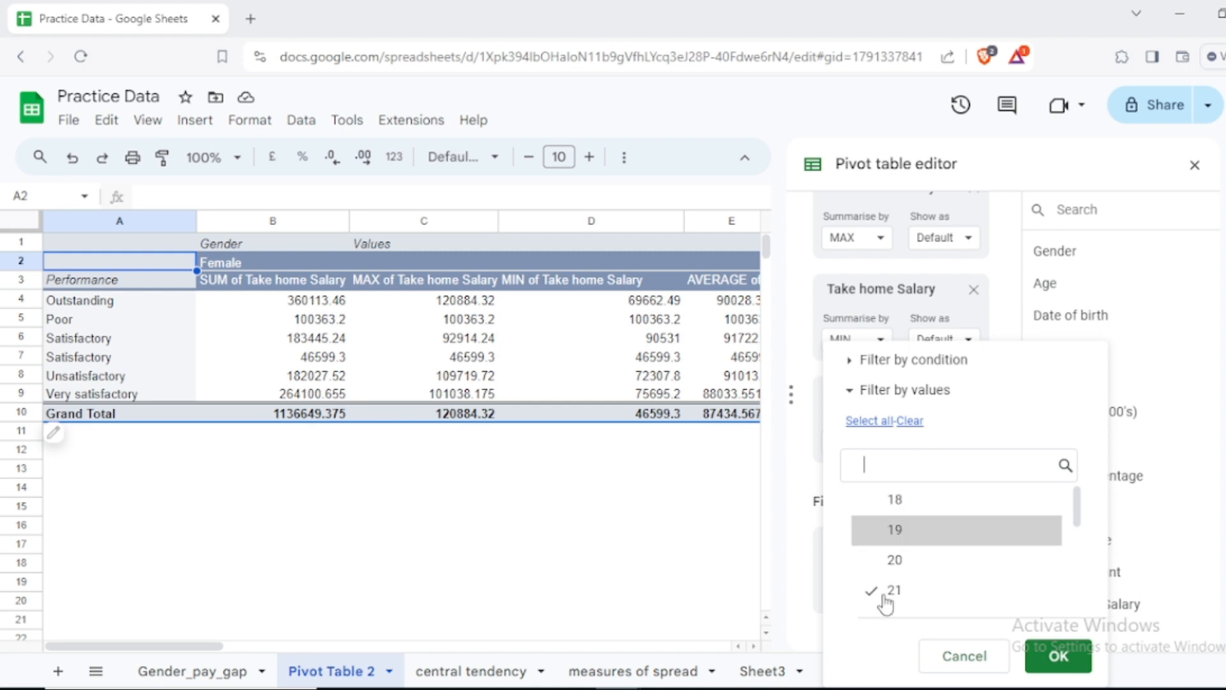
scroll(926, 578, "down", 5)
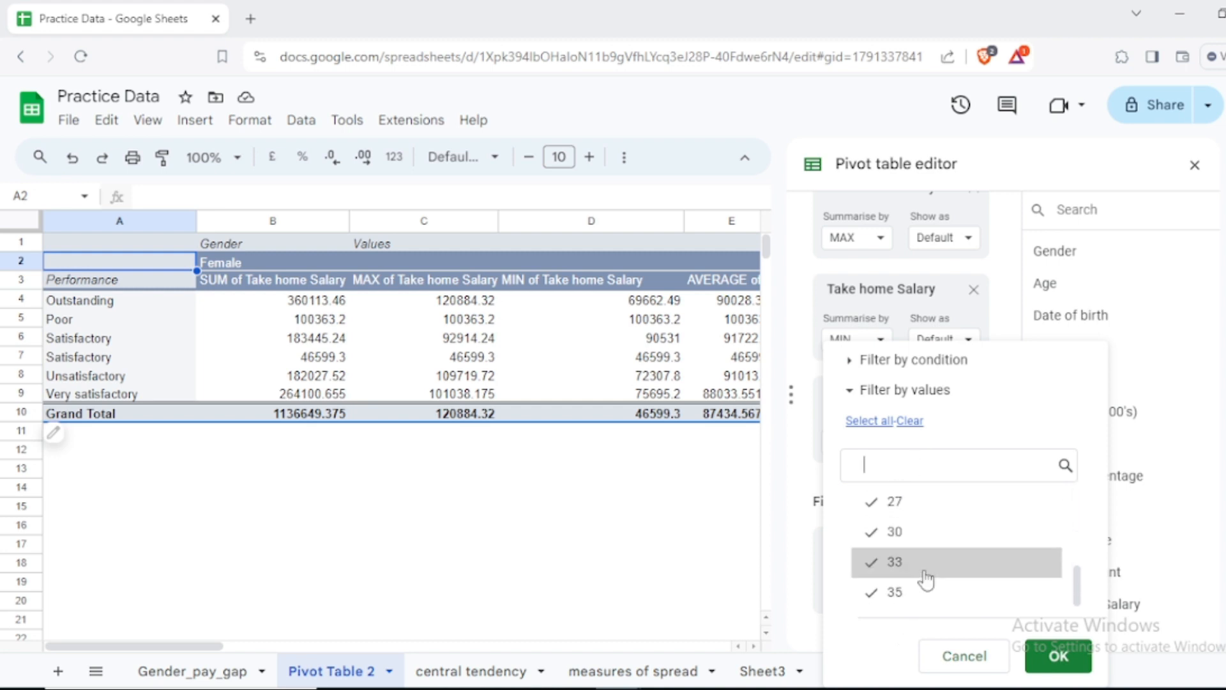
scroll(926, 578, "up", 5)
scroll(926, 578, "down", 2)
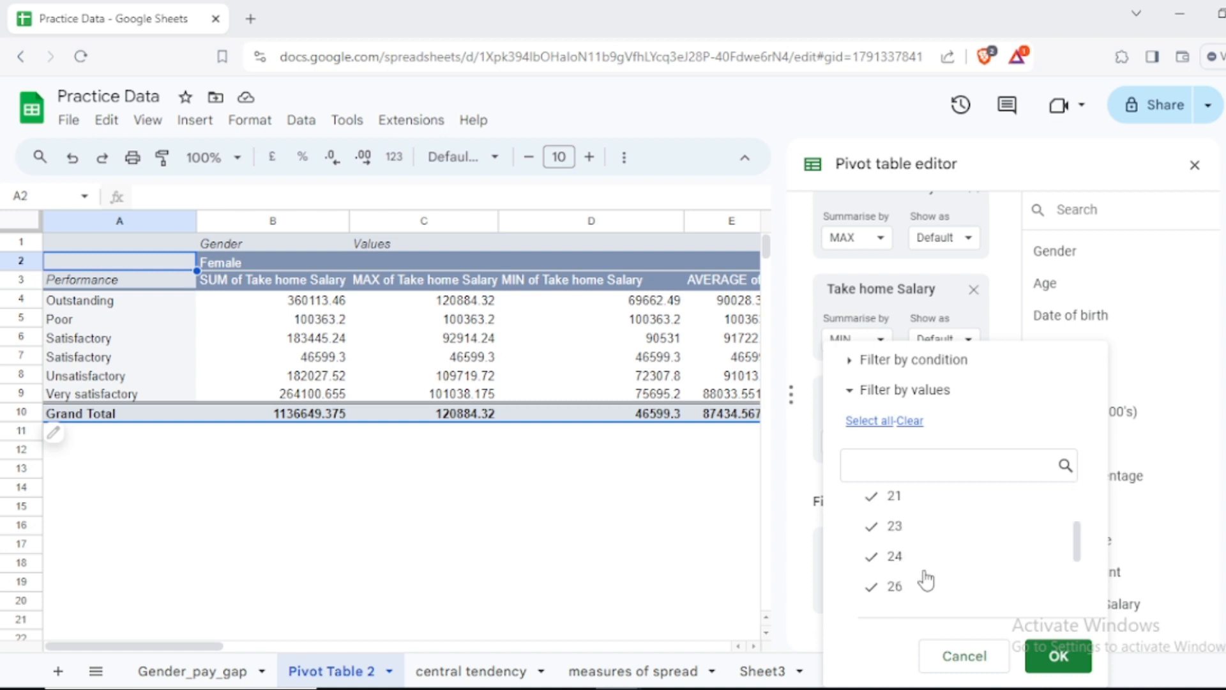
scroll(926, 578, "up", 2)
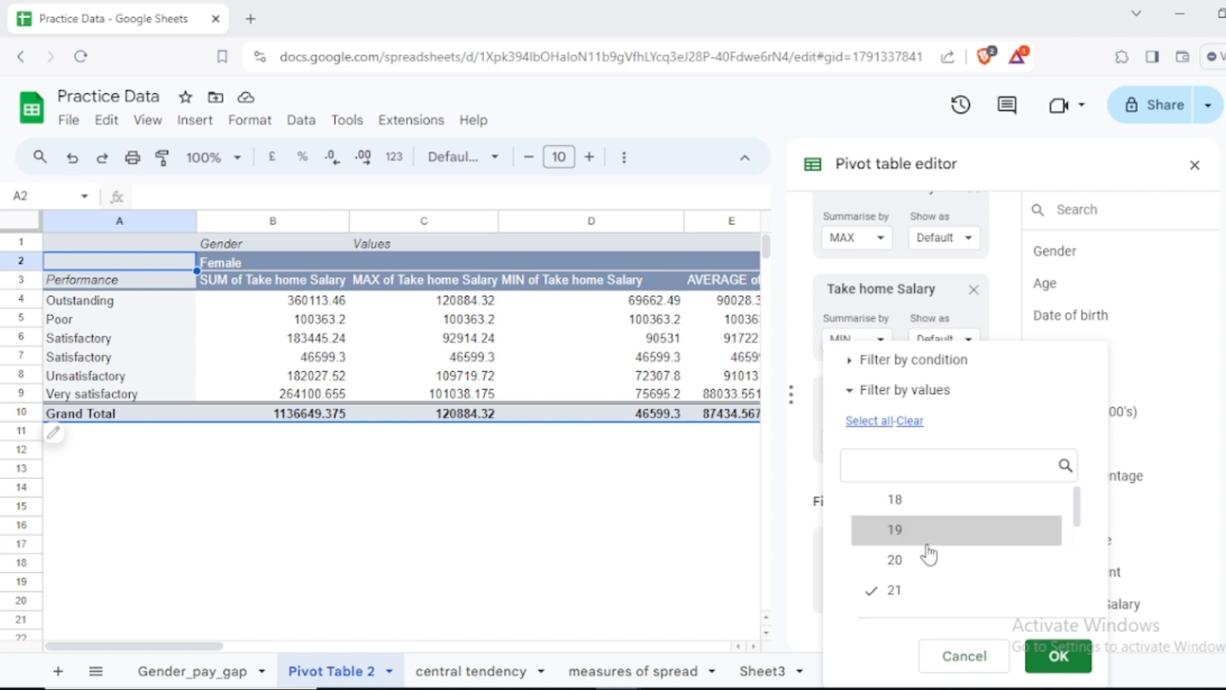
Step: Clear the Age filter selection, include only age 18, apply the filter, and review the filtered pivot table
left_click(906, 421)
left_click(912, 499)
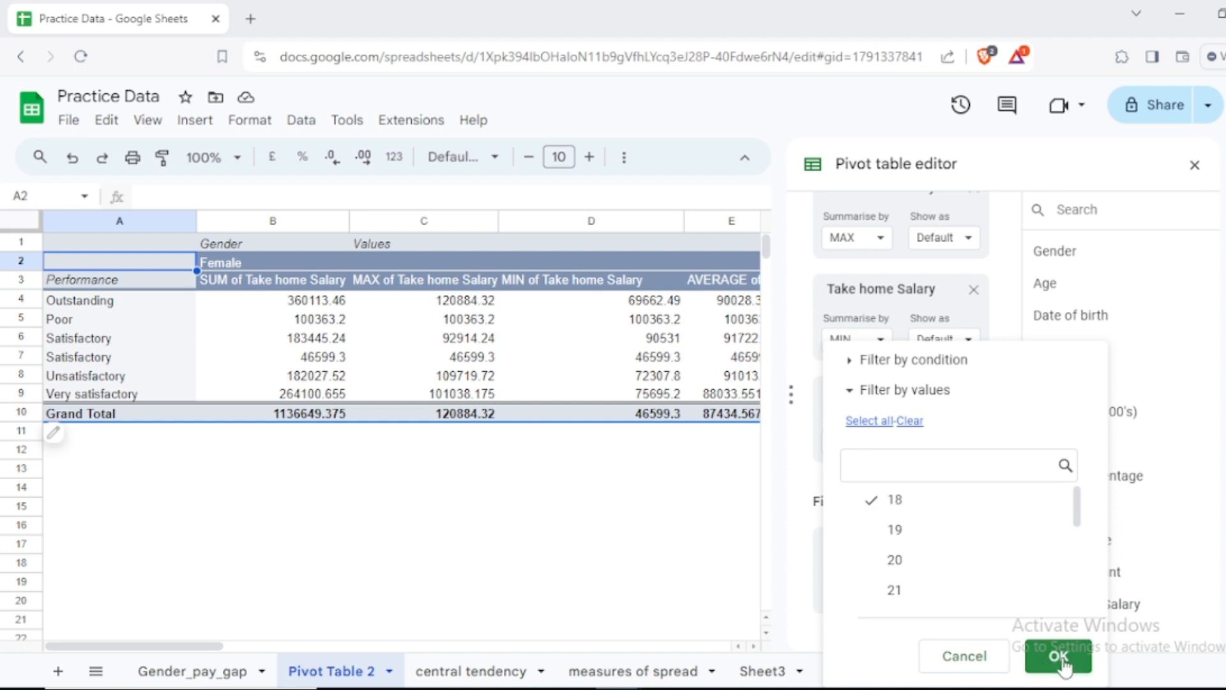
left_click(1058, 658)
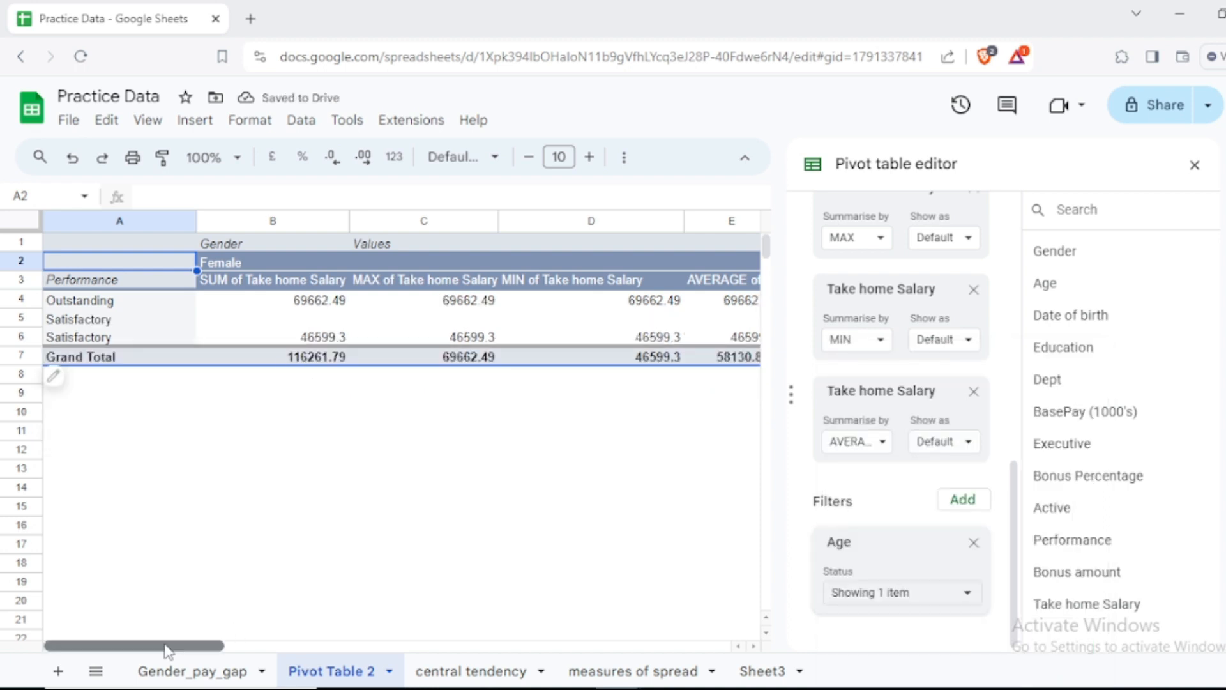
mouse_move(164, 648)
left_mouse_down()
mouse_move(197, 649)
mouse_move(165, 649)
left_mouse_up()
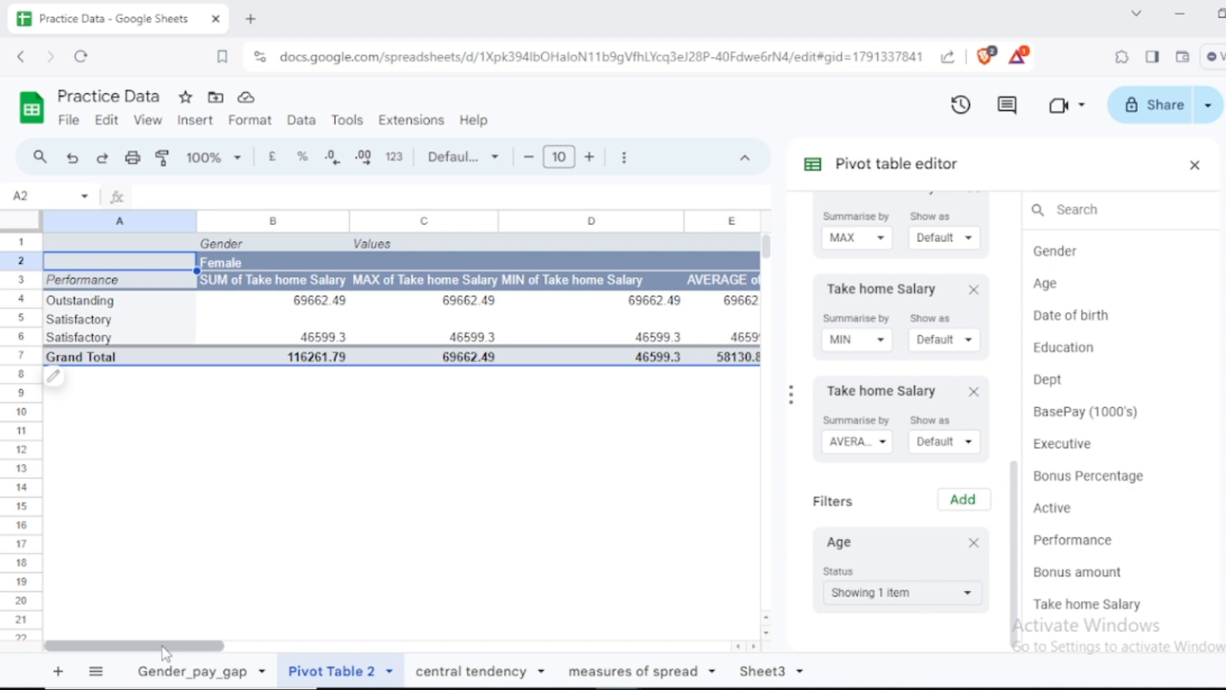
mouse_move(164, 653)
left_mouse_down()
mouse_move(433, 661)
mouse_move(239, 657)
mouse_move(154, 638)
left_mouse_up()
Step: Extend the Age filter to also include ages 19, 20 and 21, and apply it
left_click(916, 597)
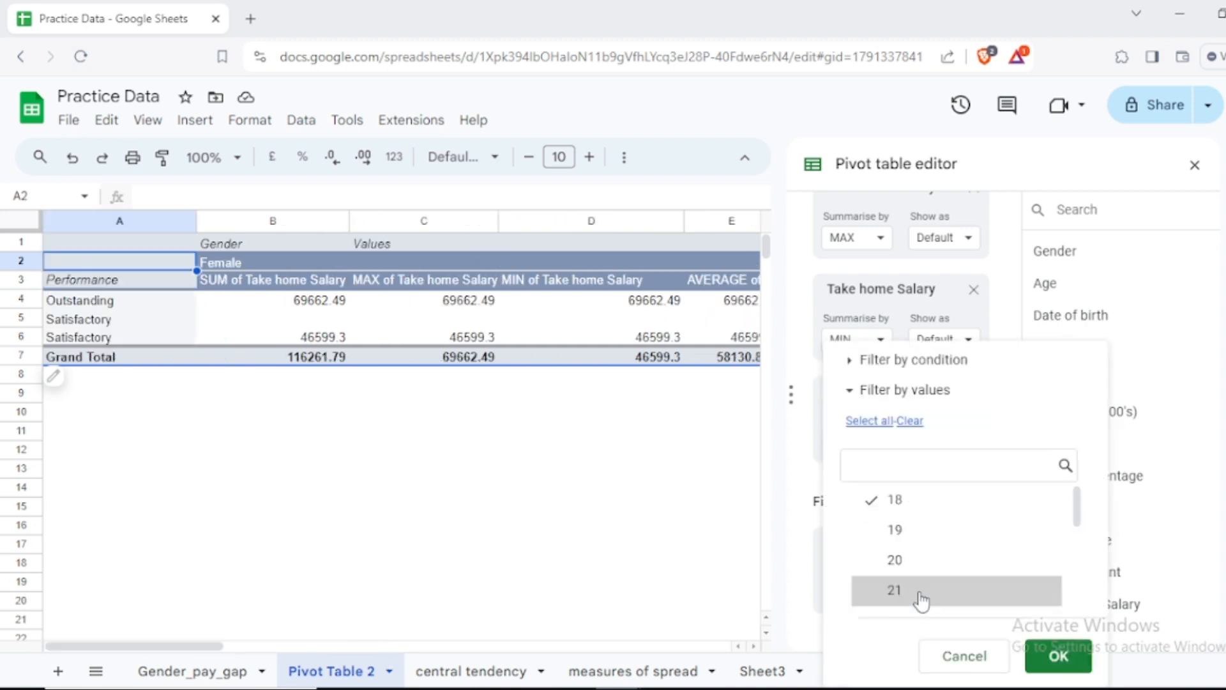
left_click(917, 544)
left_click(899, 561)
left_click(899, 591)
left_click(1059, 658)
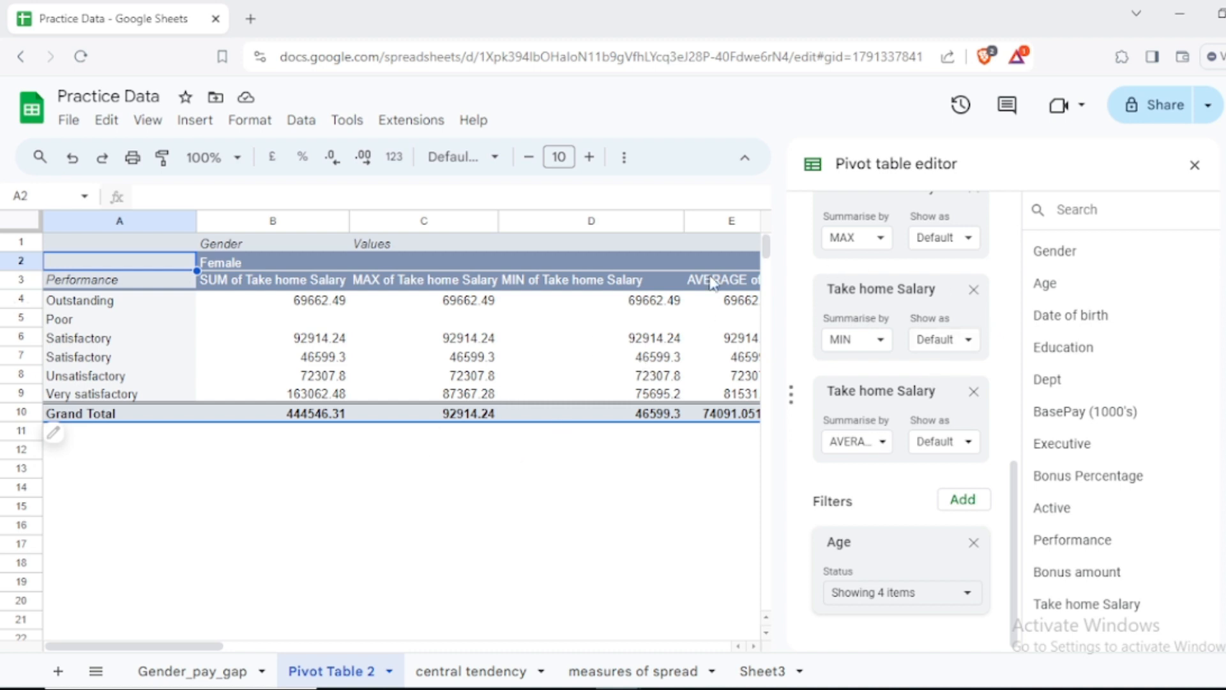
Step: Close the pivot table editor and insert a column chart based on the filtered pivot table
left_click(1196, 166)
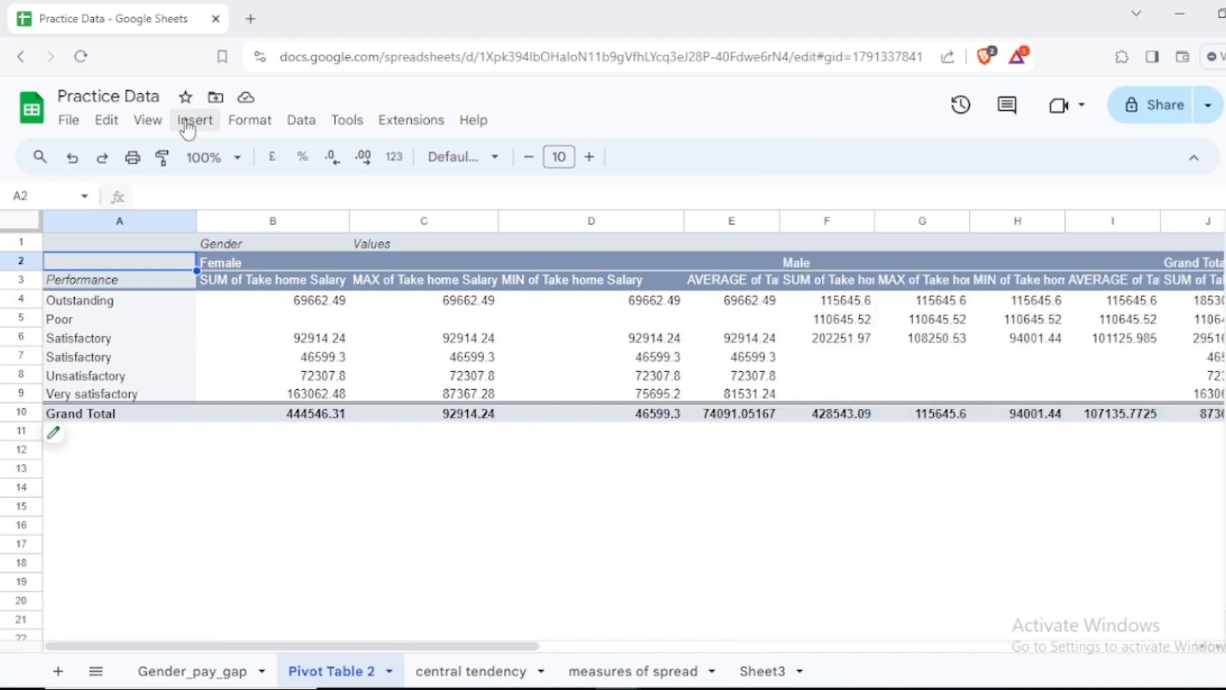
left_click(198, 121)
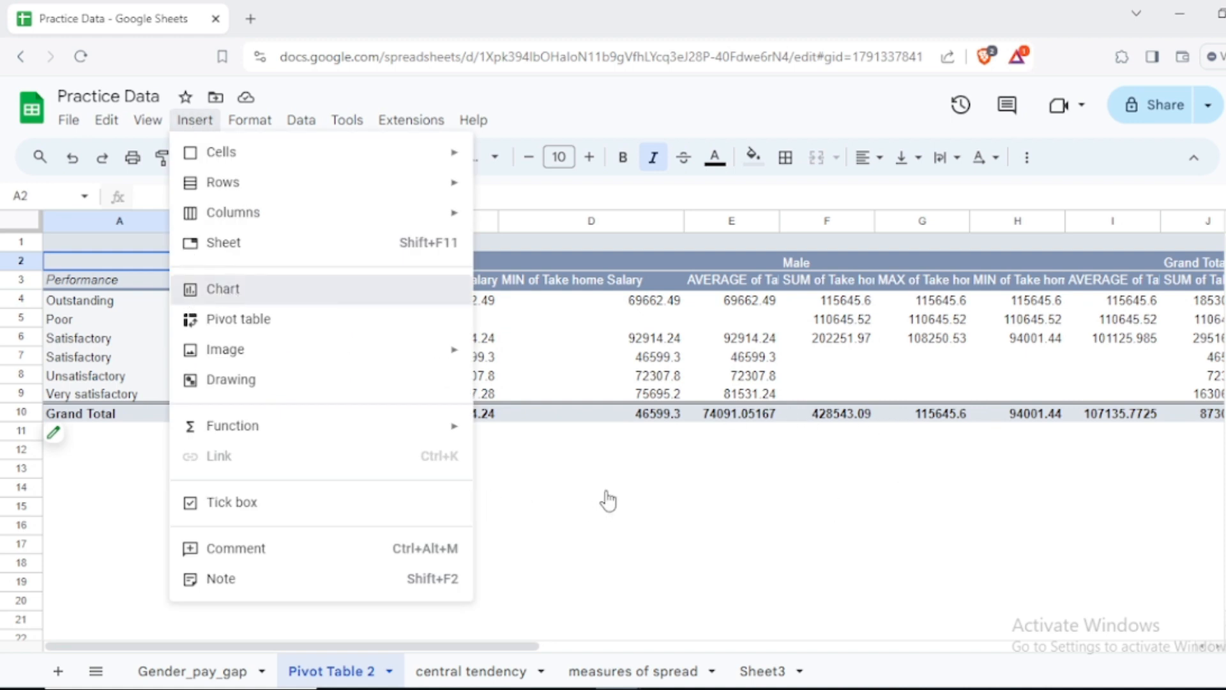
left_click(321, 290)
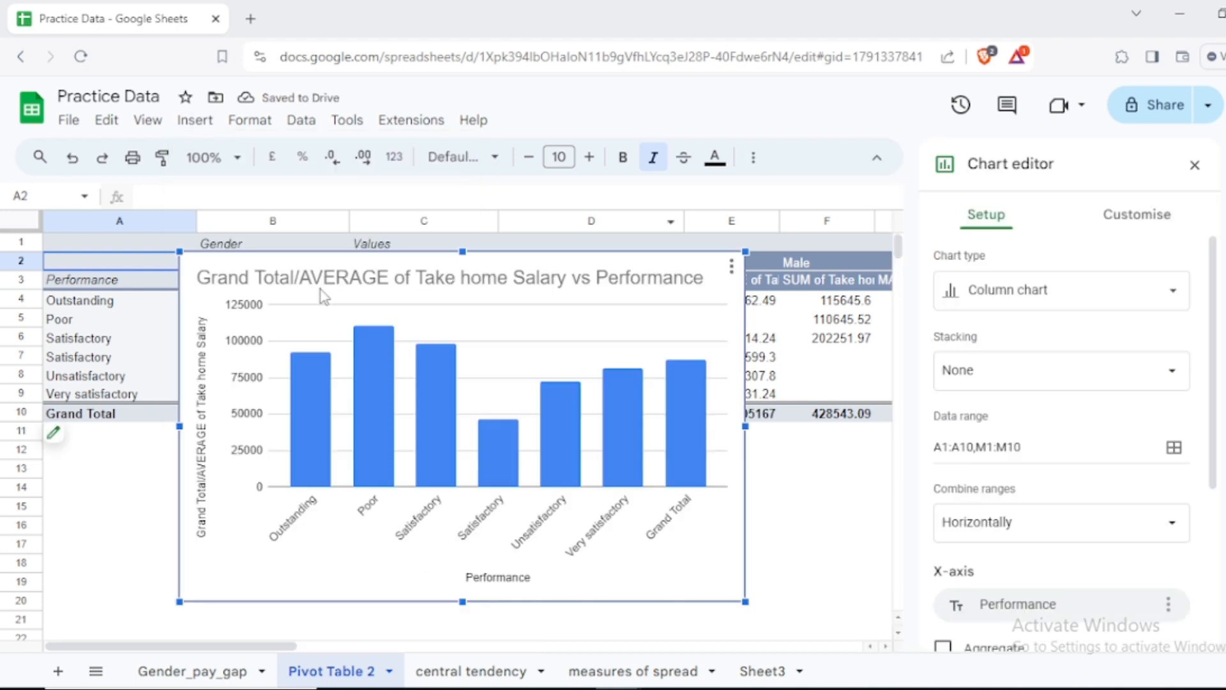
Step: Move the chart into column B so it clears the Performance labels, and enlarge it slightly within the visible sheet
left_click_drag(320, 290, 410, 291)
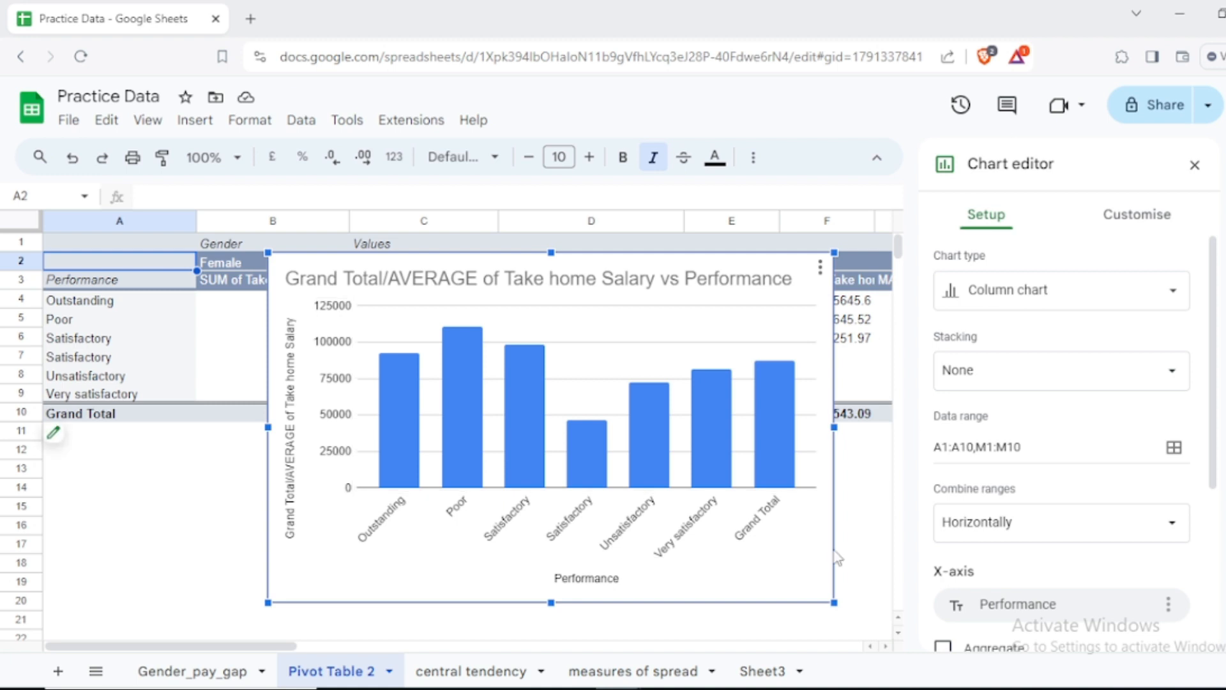
left_click_drag(834, 603, 926, 658)
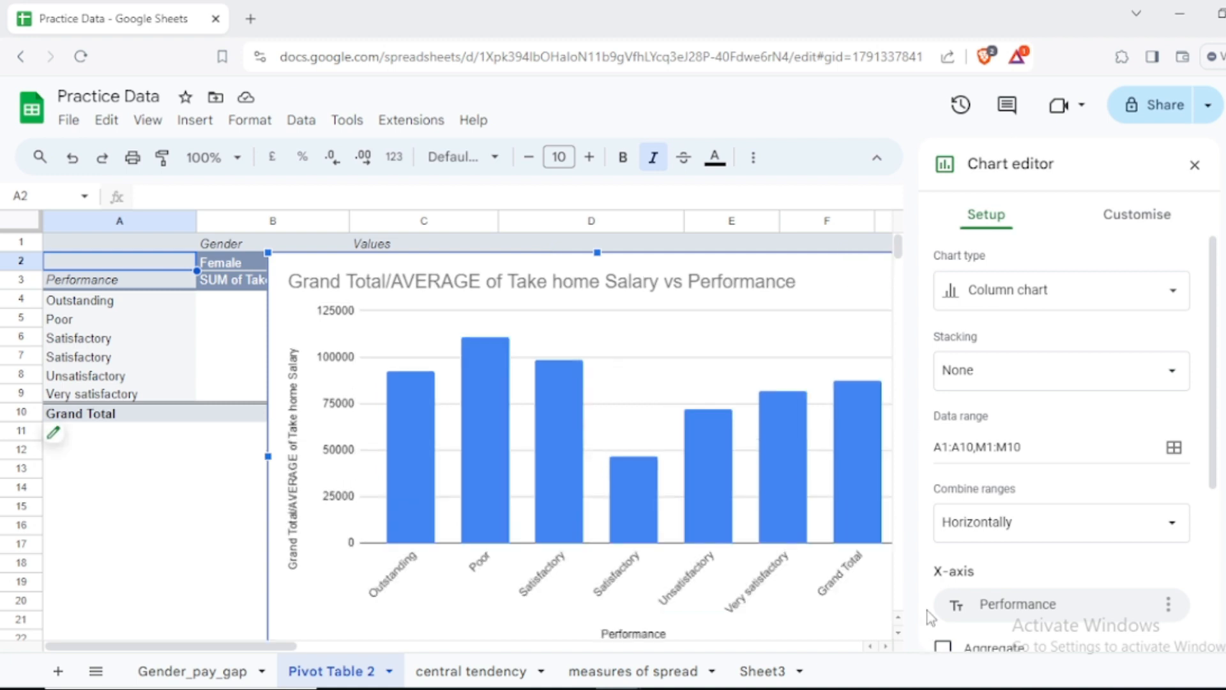
left_click_drag(926, 610, 873, 553)
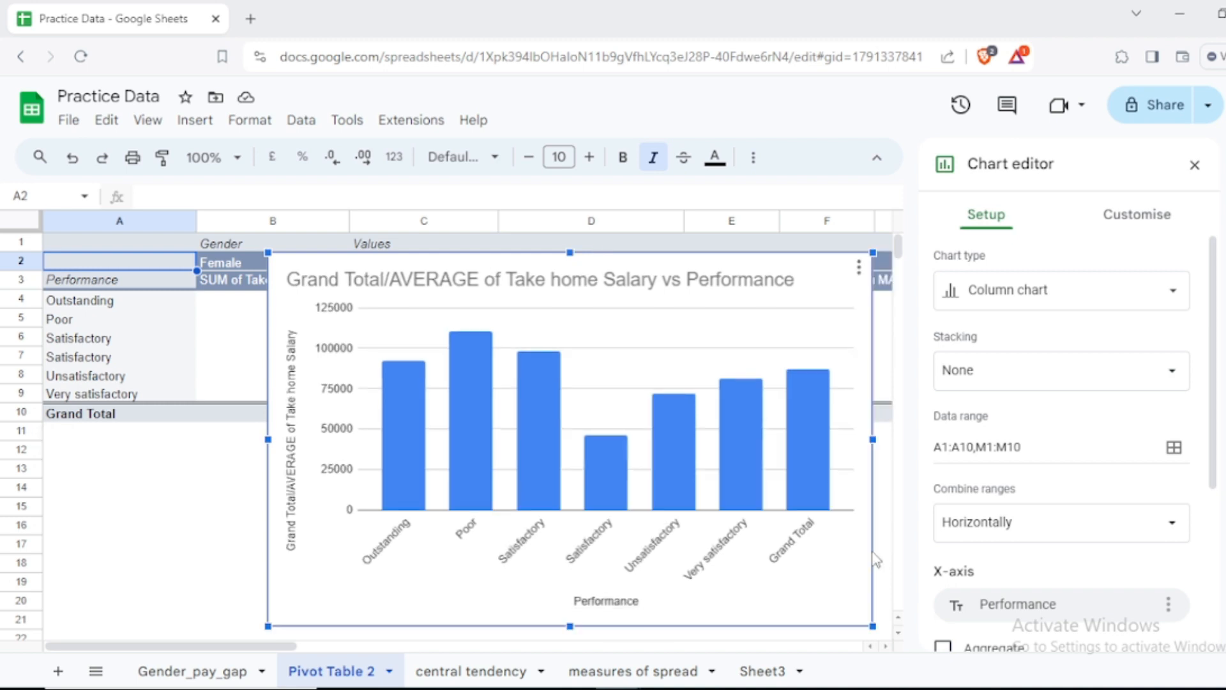
Step: Select the chart's AVERAGE of Take home Salary series to open its formatting options
left_click(740, 422)
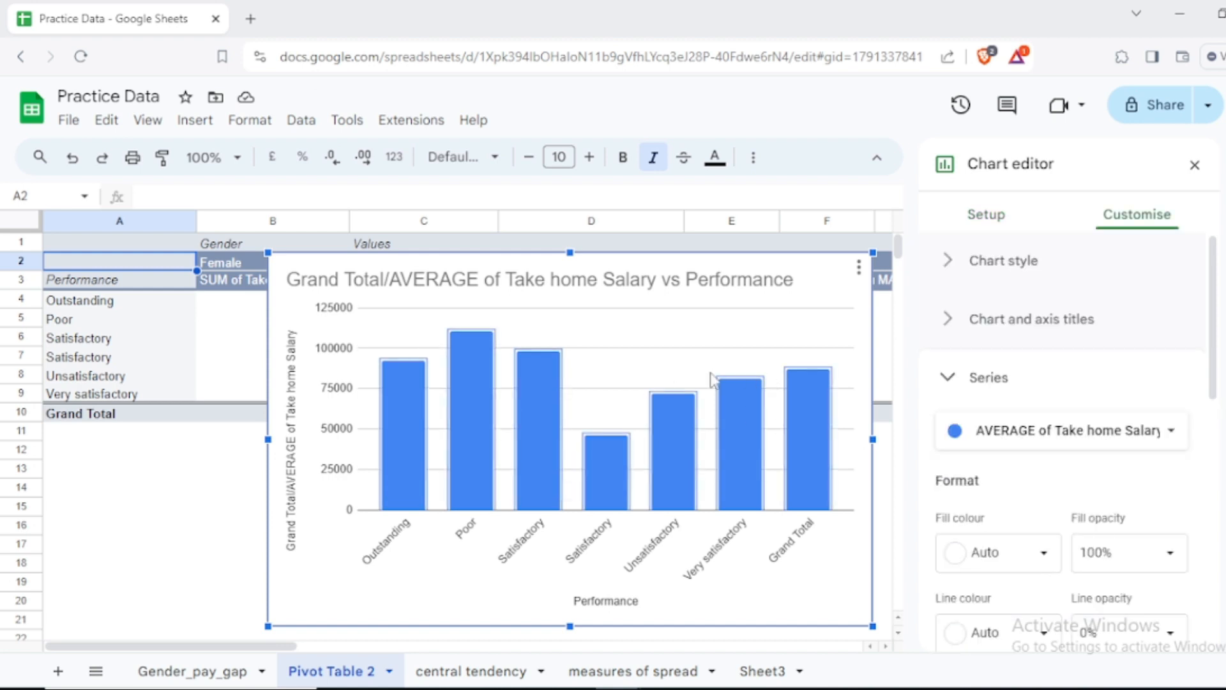